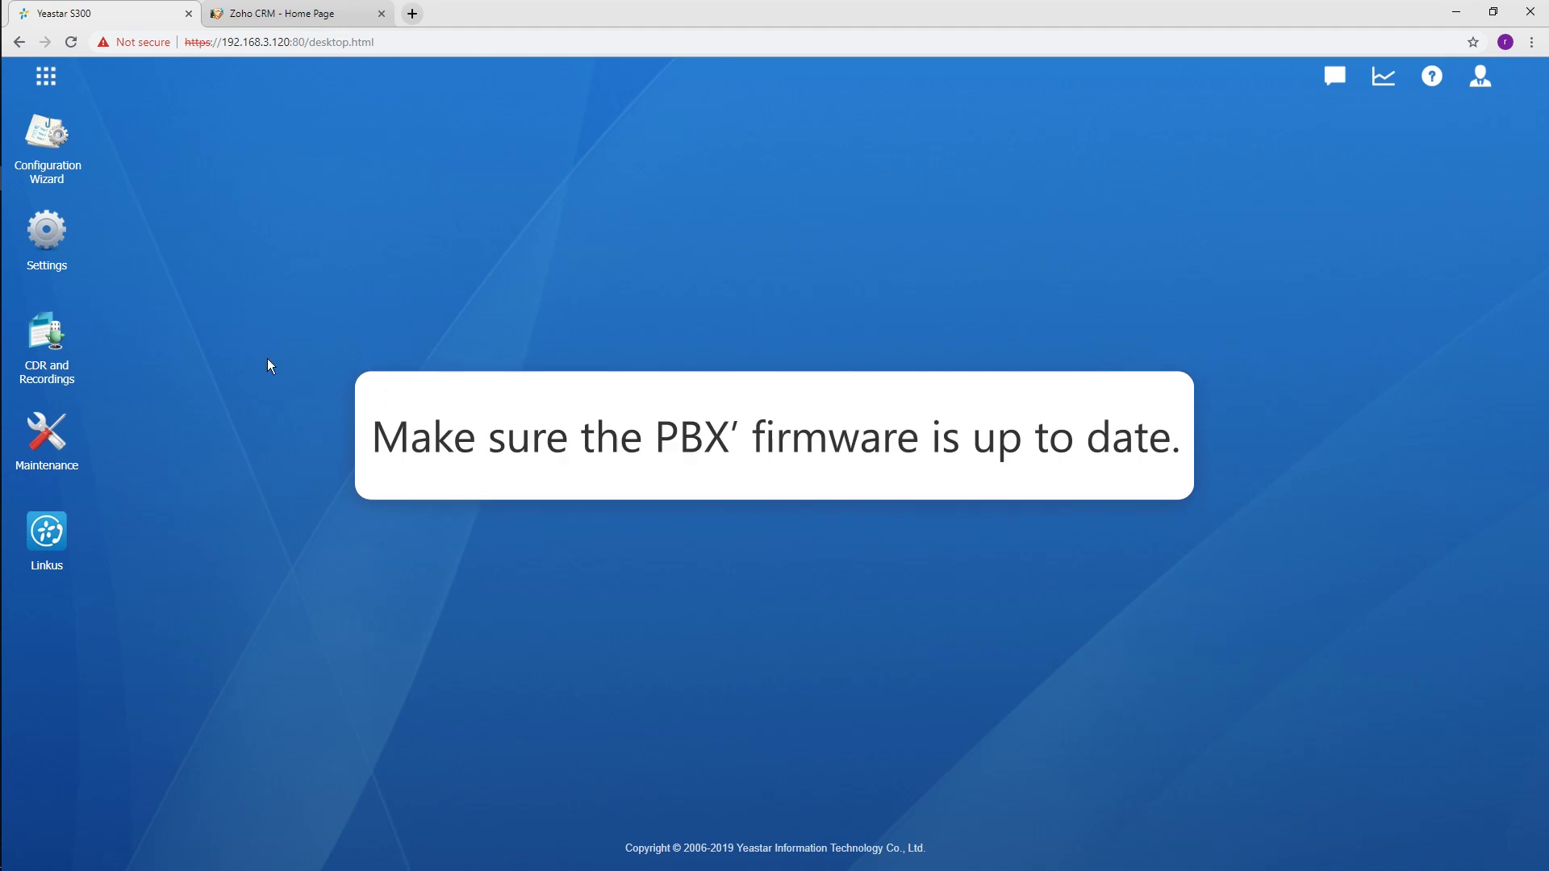
Step: Open the App Center from the app launcher and scroll down to the Zoho integration entry
left_click(46, 76)
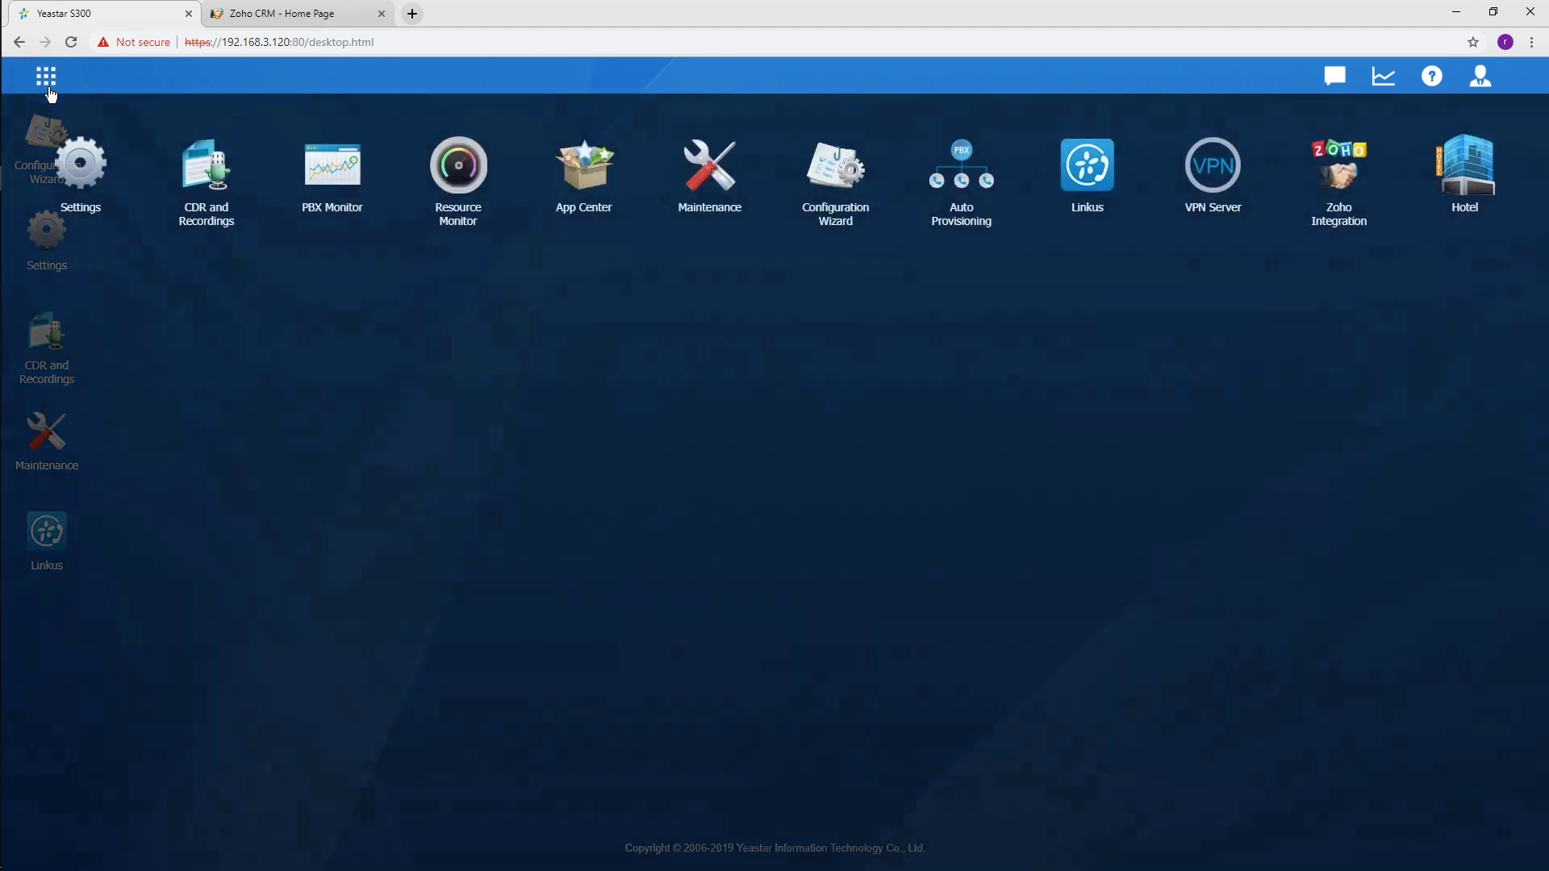
left_click(529, 169)
scroll(977, 481, "down", 2)
scroll(976, 481, "down", 5)
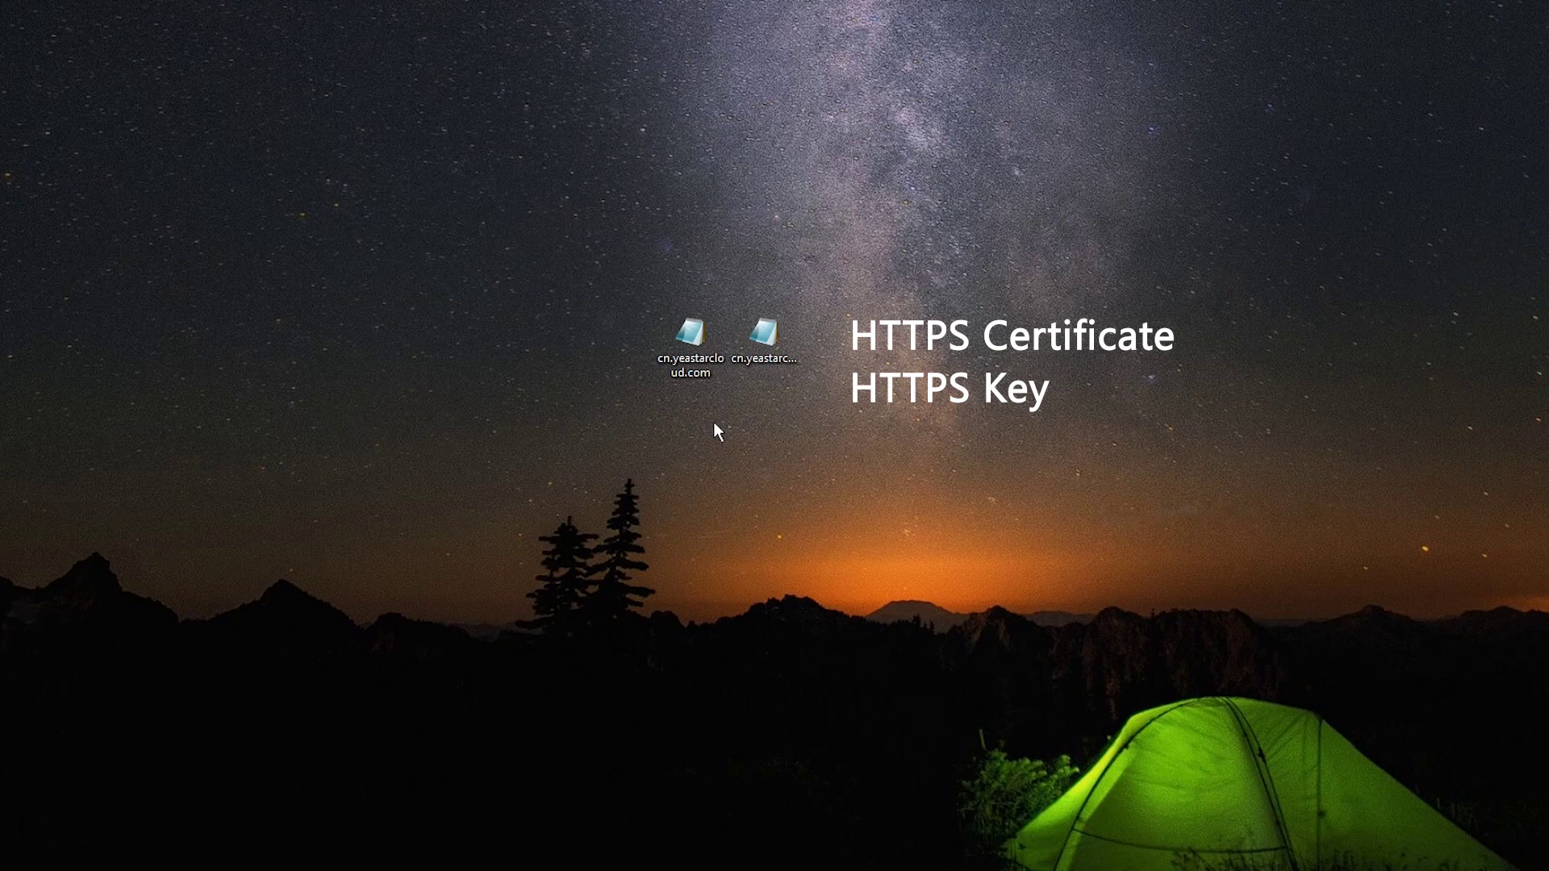
Step: Create http.pem on the desktop holding the HTTPS certificate followed by its private key
right_click(724, 424)
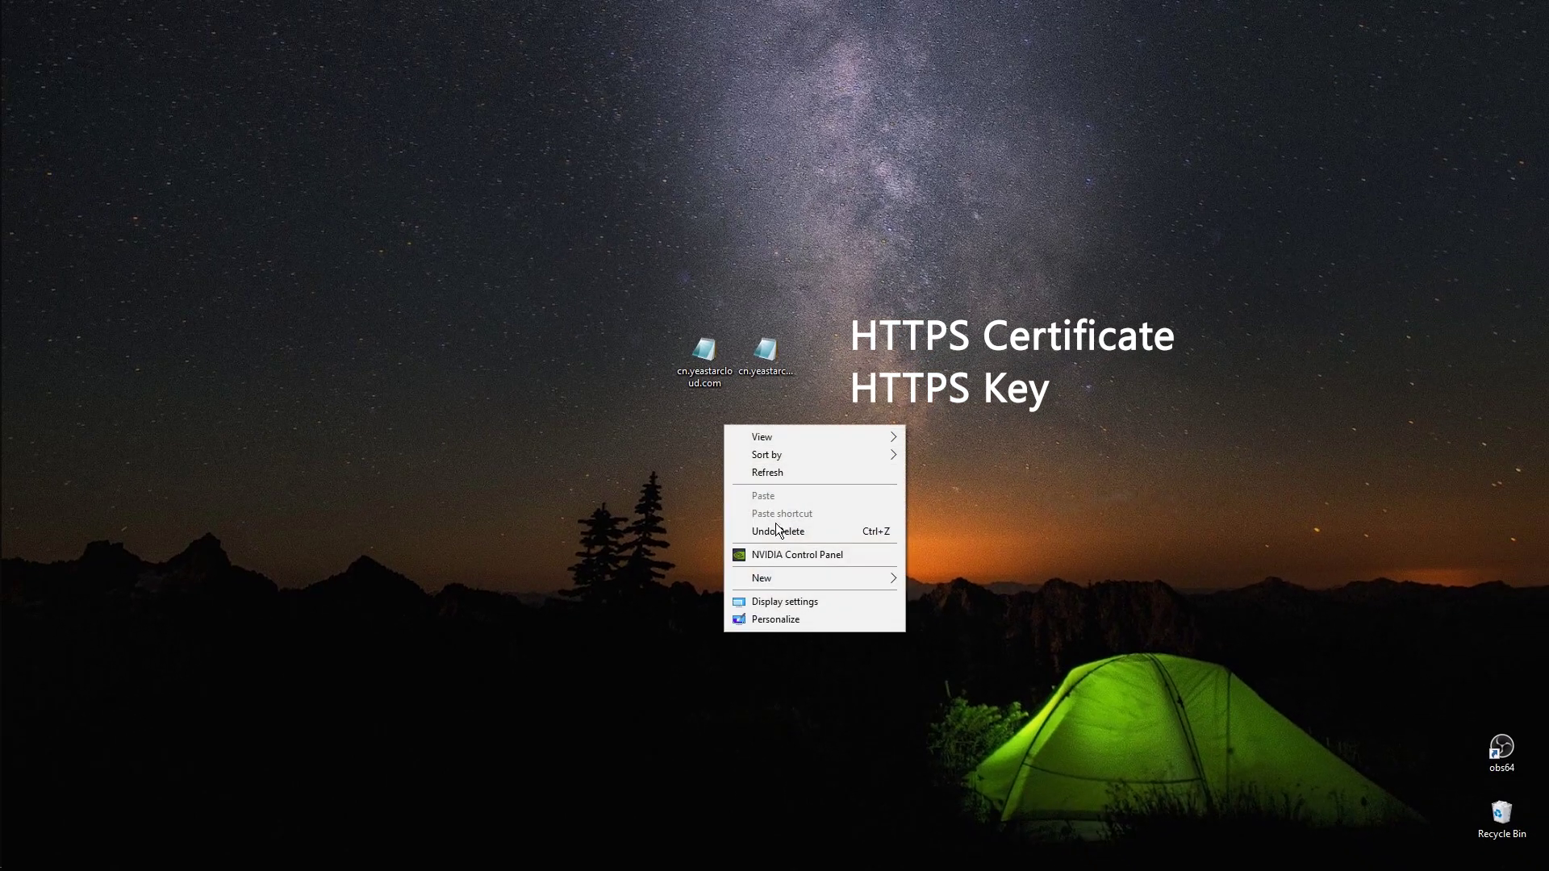
mouse_move(837, 573)
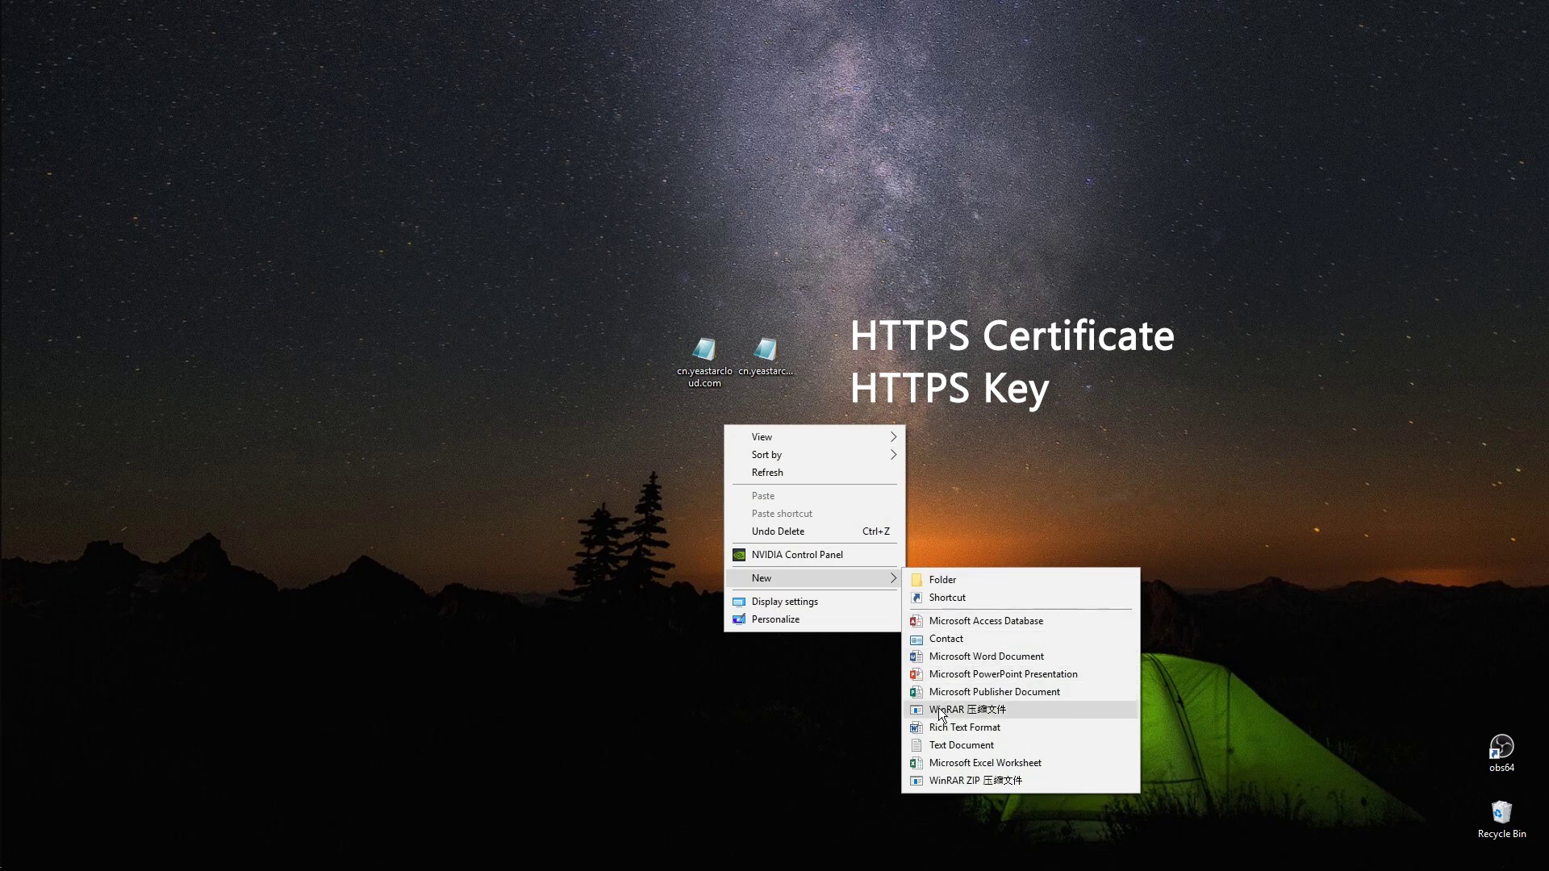
left_click(926, 742)
type("http.")
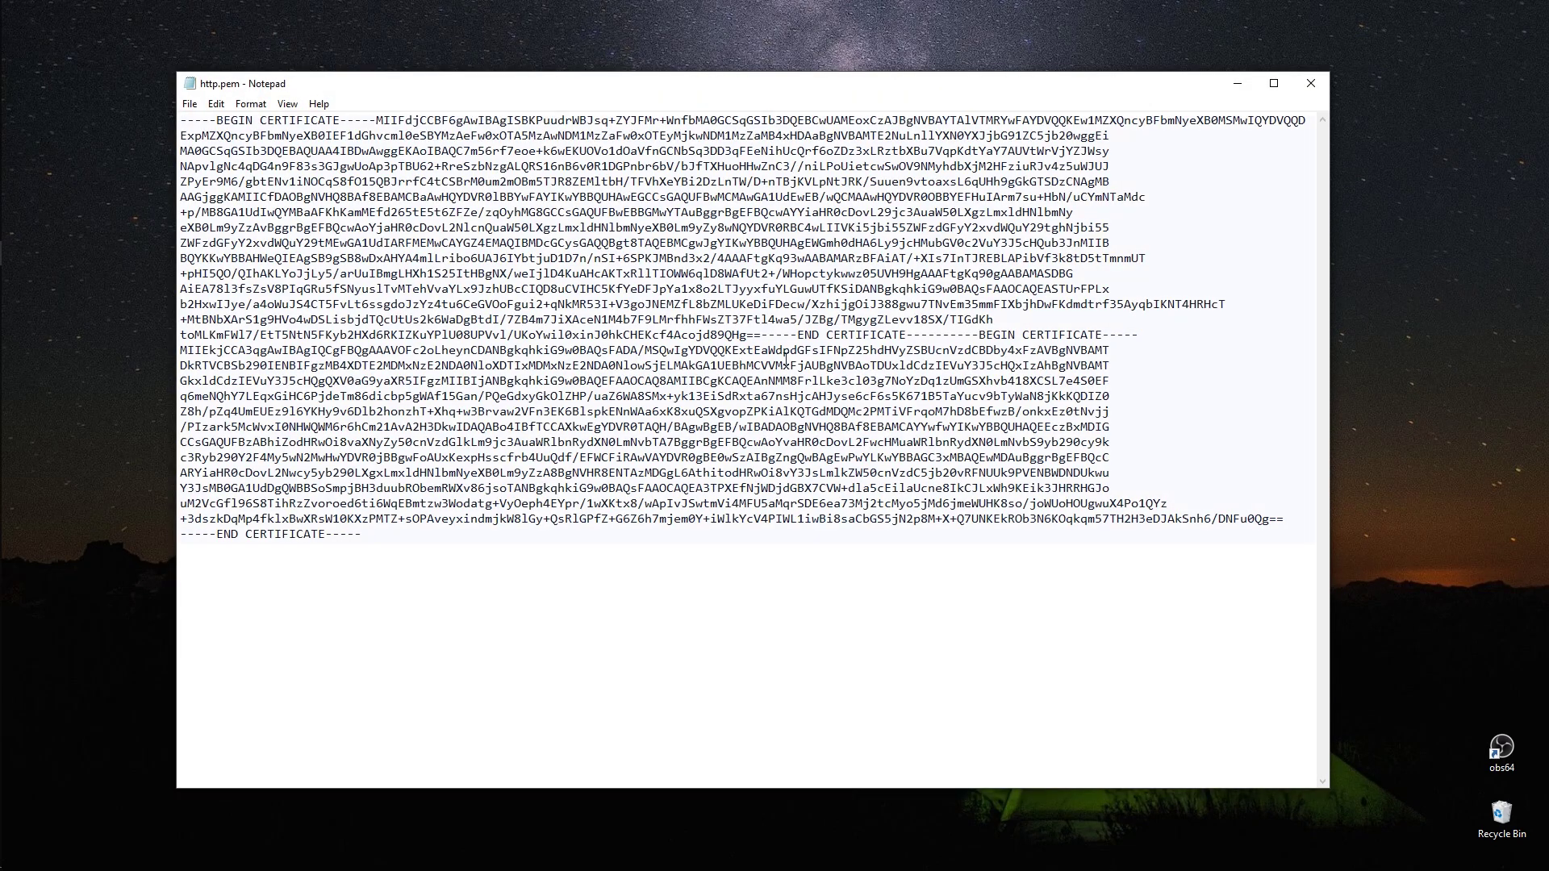
key("Return")
key("ctrl+v")
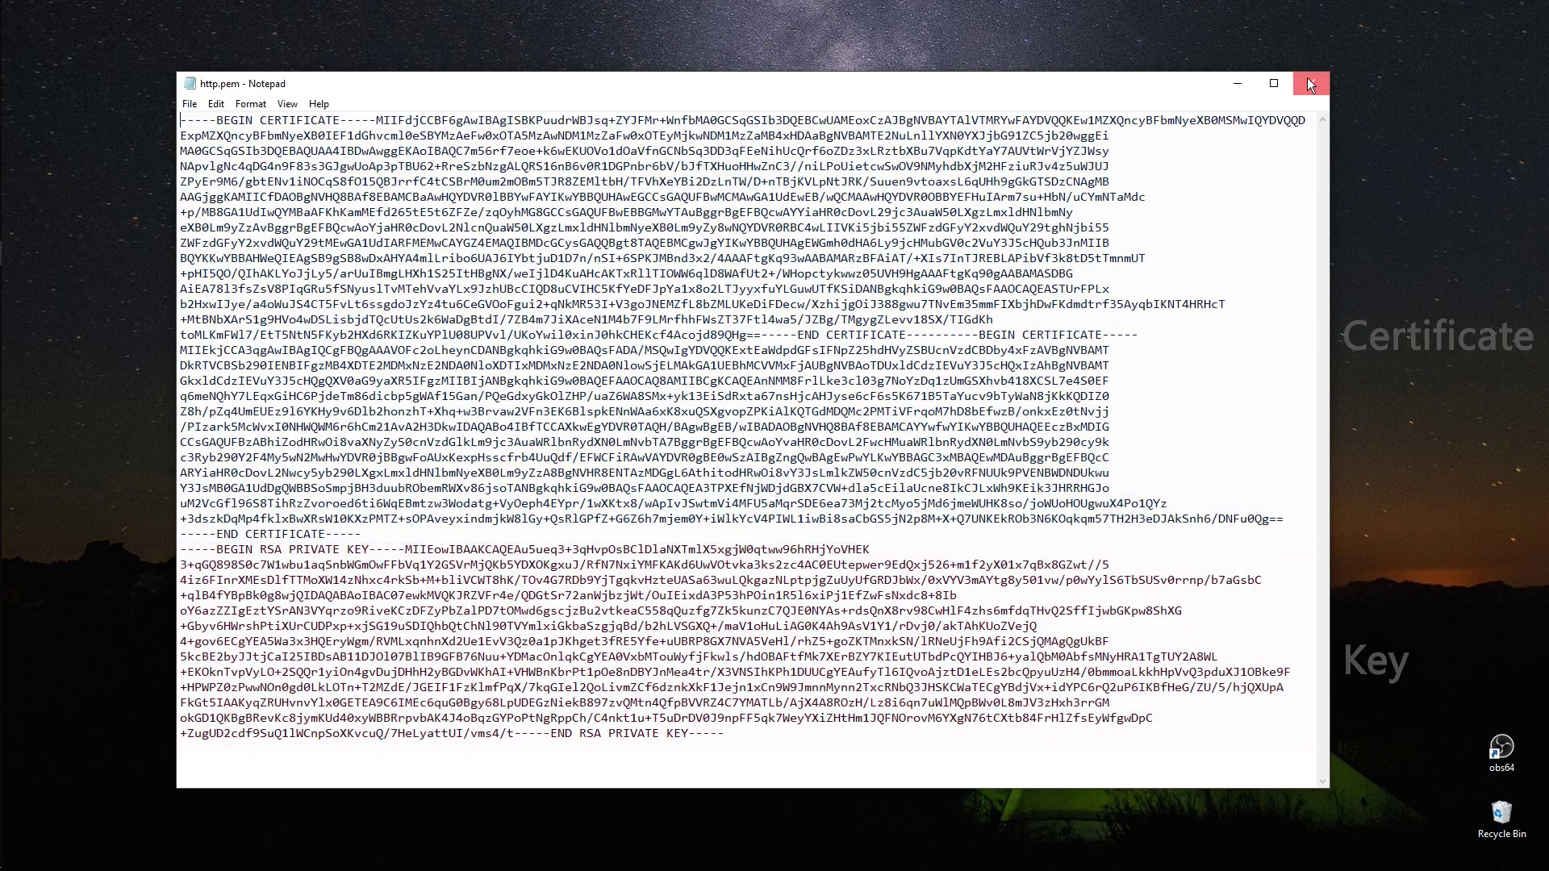
left_click(1307, 80)
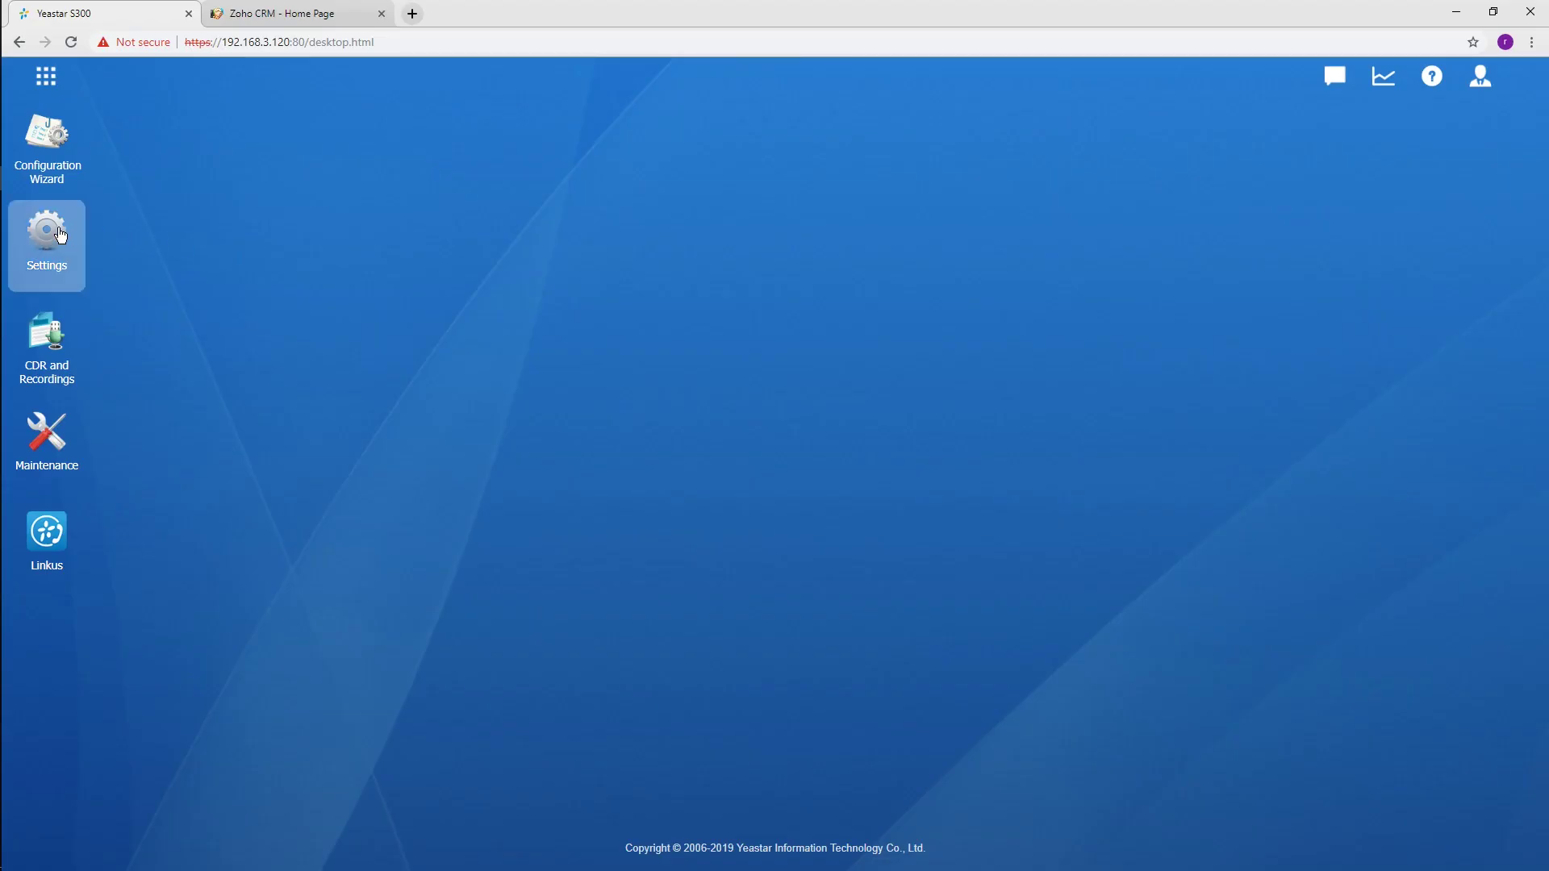
Step: Start a new certificate upload of type PBX Certificate under Security > Certificate
left_click(61, 234)
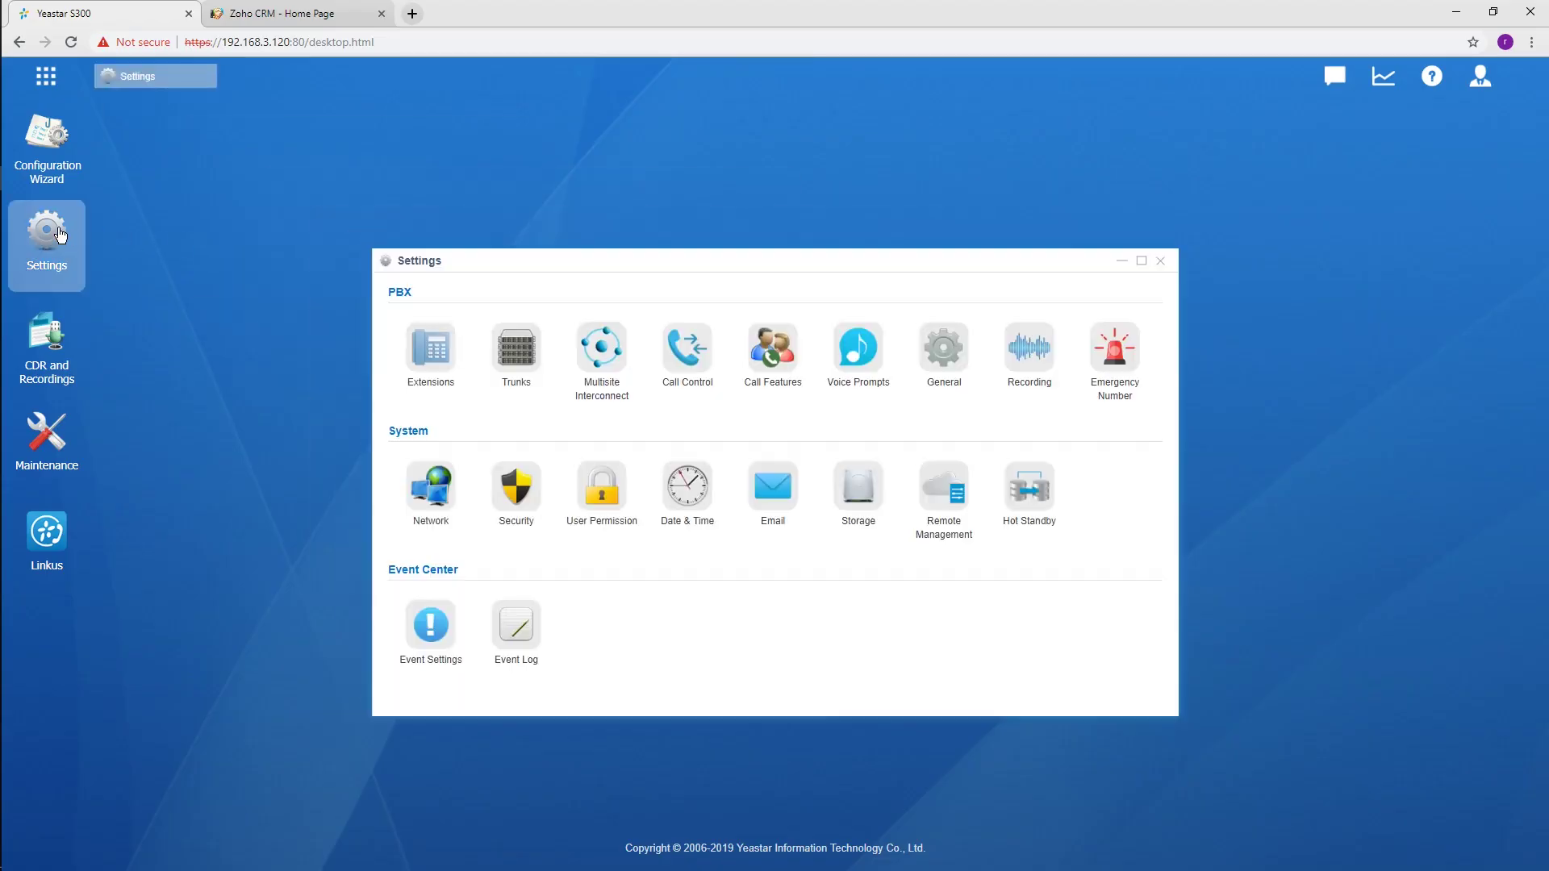
left_click(512, 483)
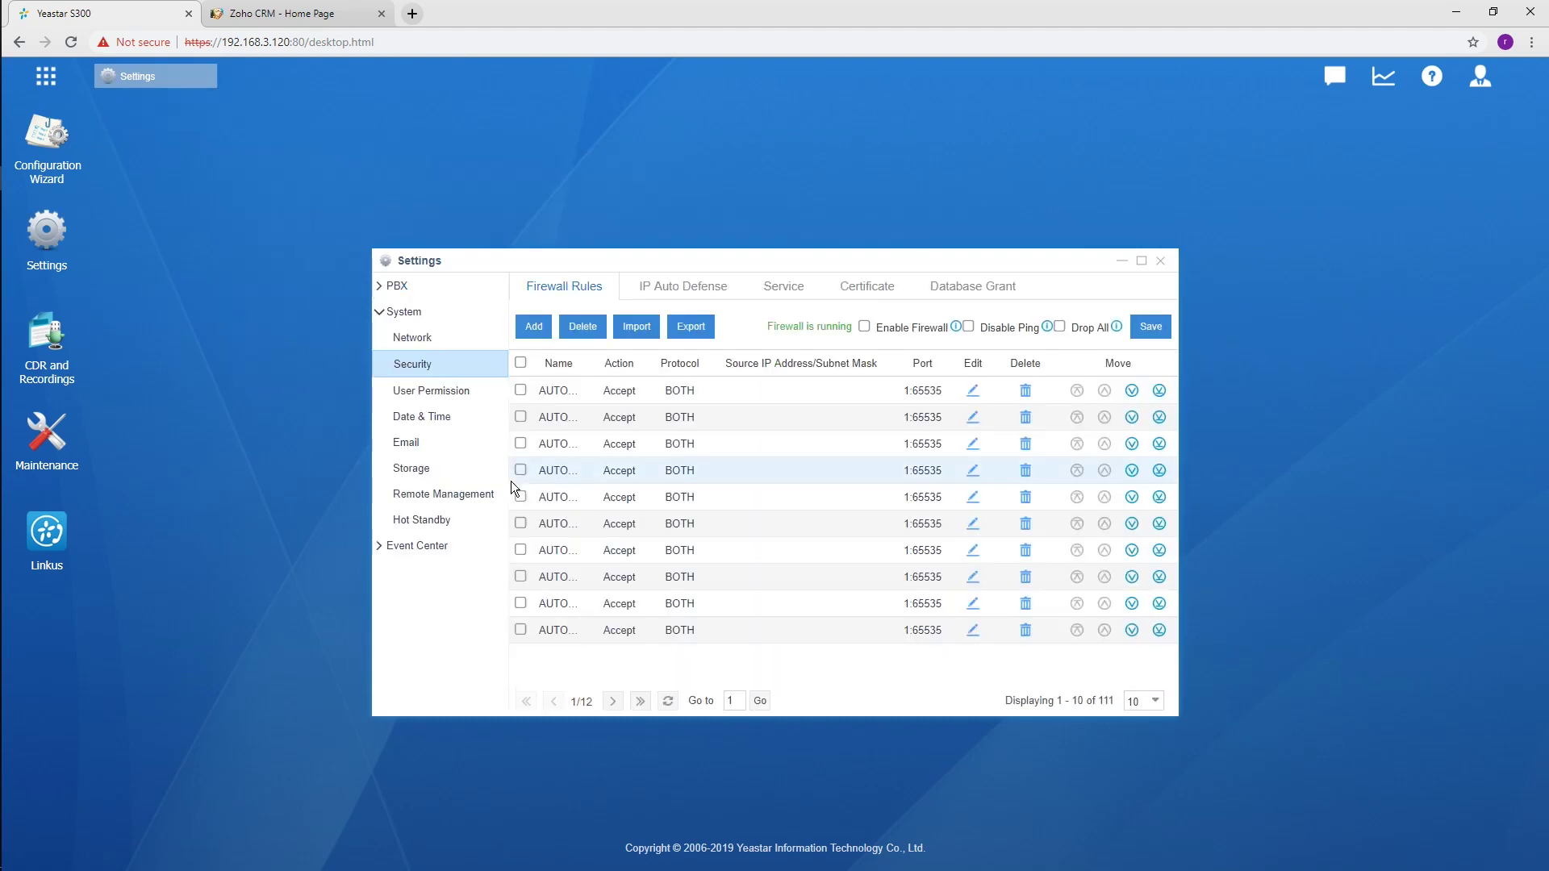
left_click(876, 294)
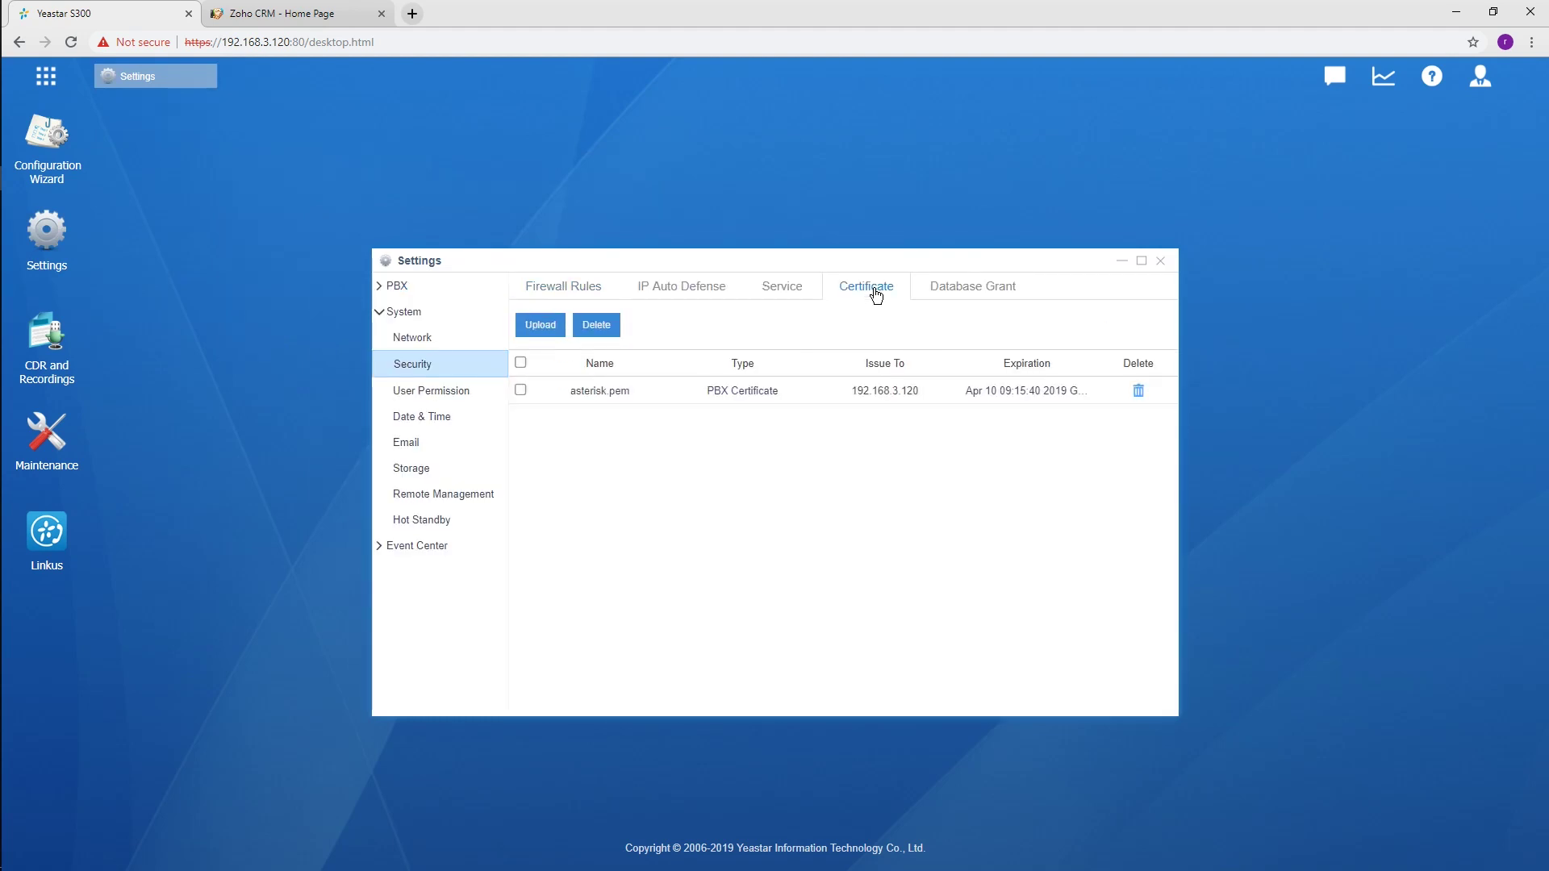
left_click(542, 326)
left_click(875, 466)
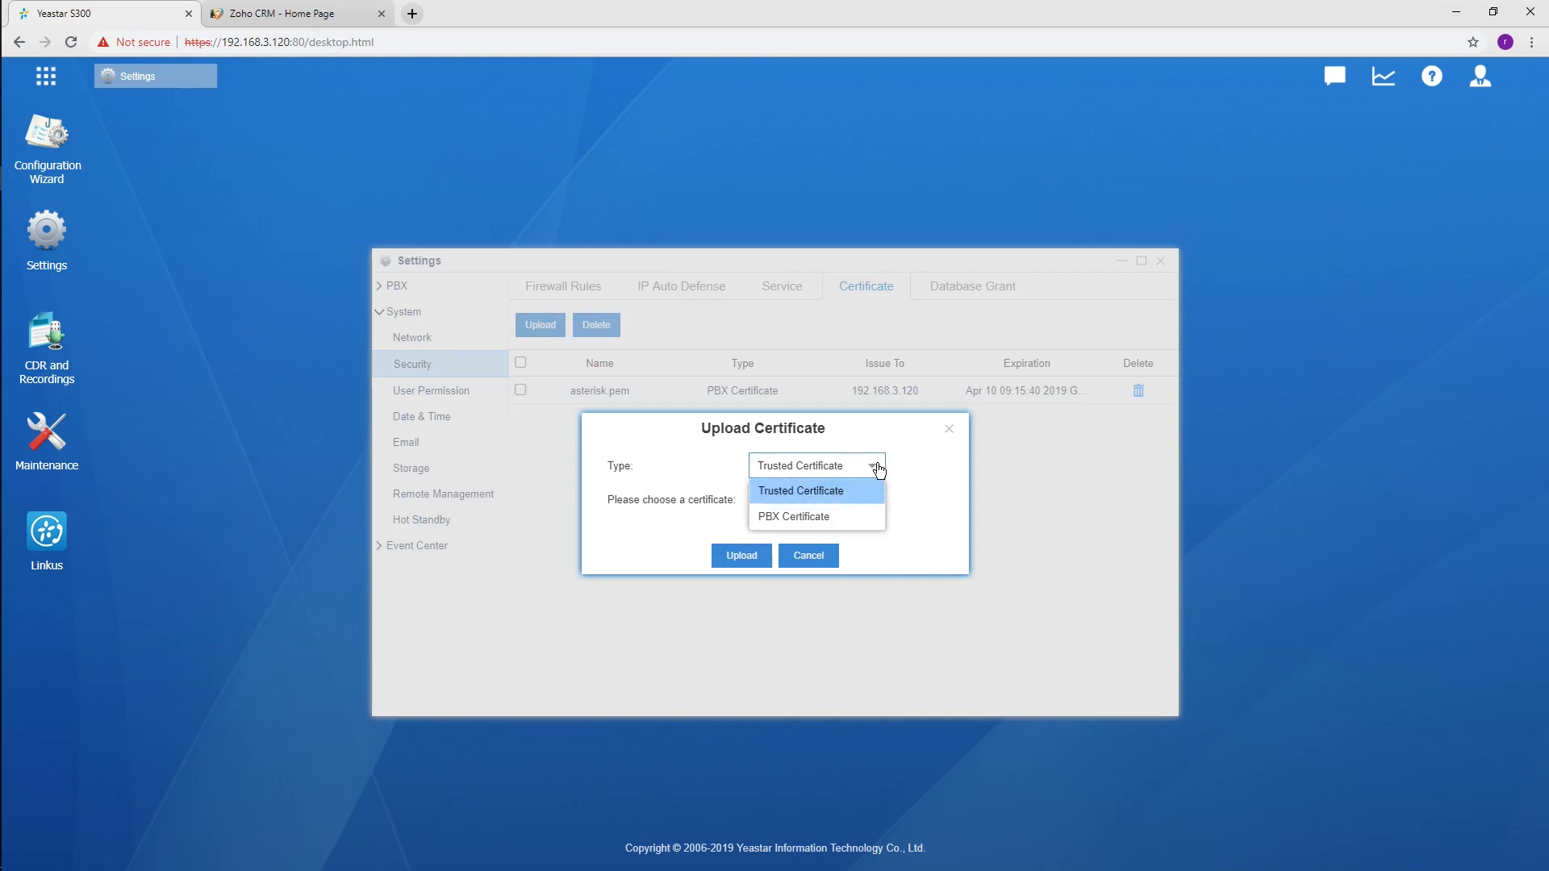
left_click(855, 517)
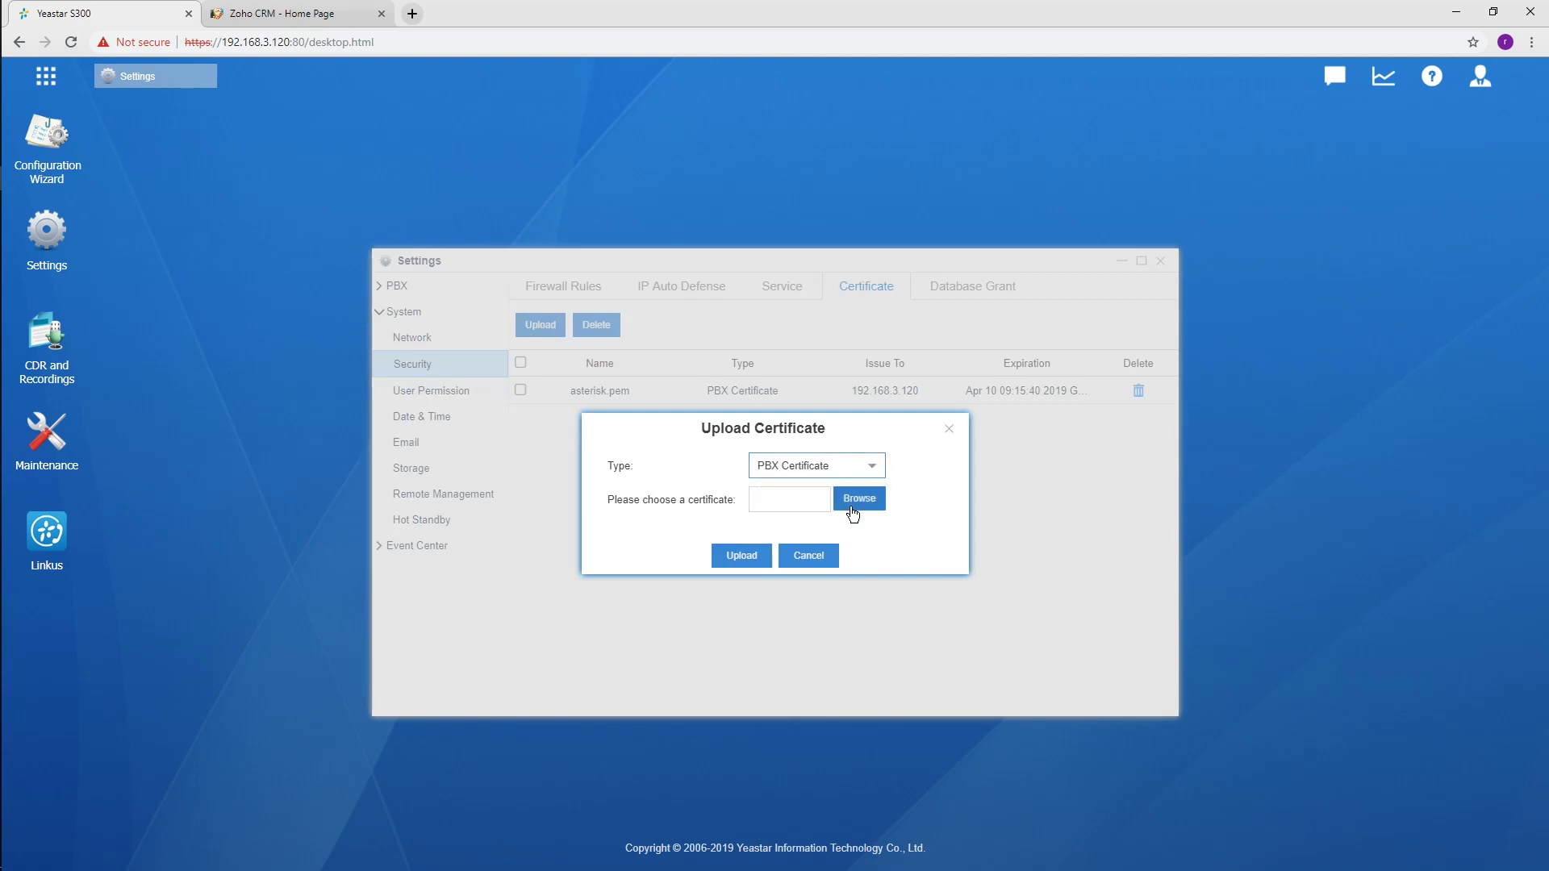
Step: Upload http.pem from the desktop and reboot the PBX to apply it
left_click(855, 507)
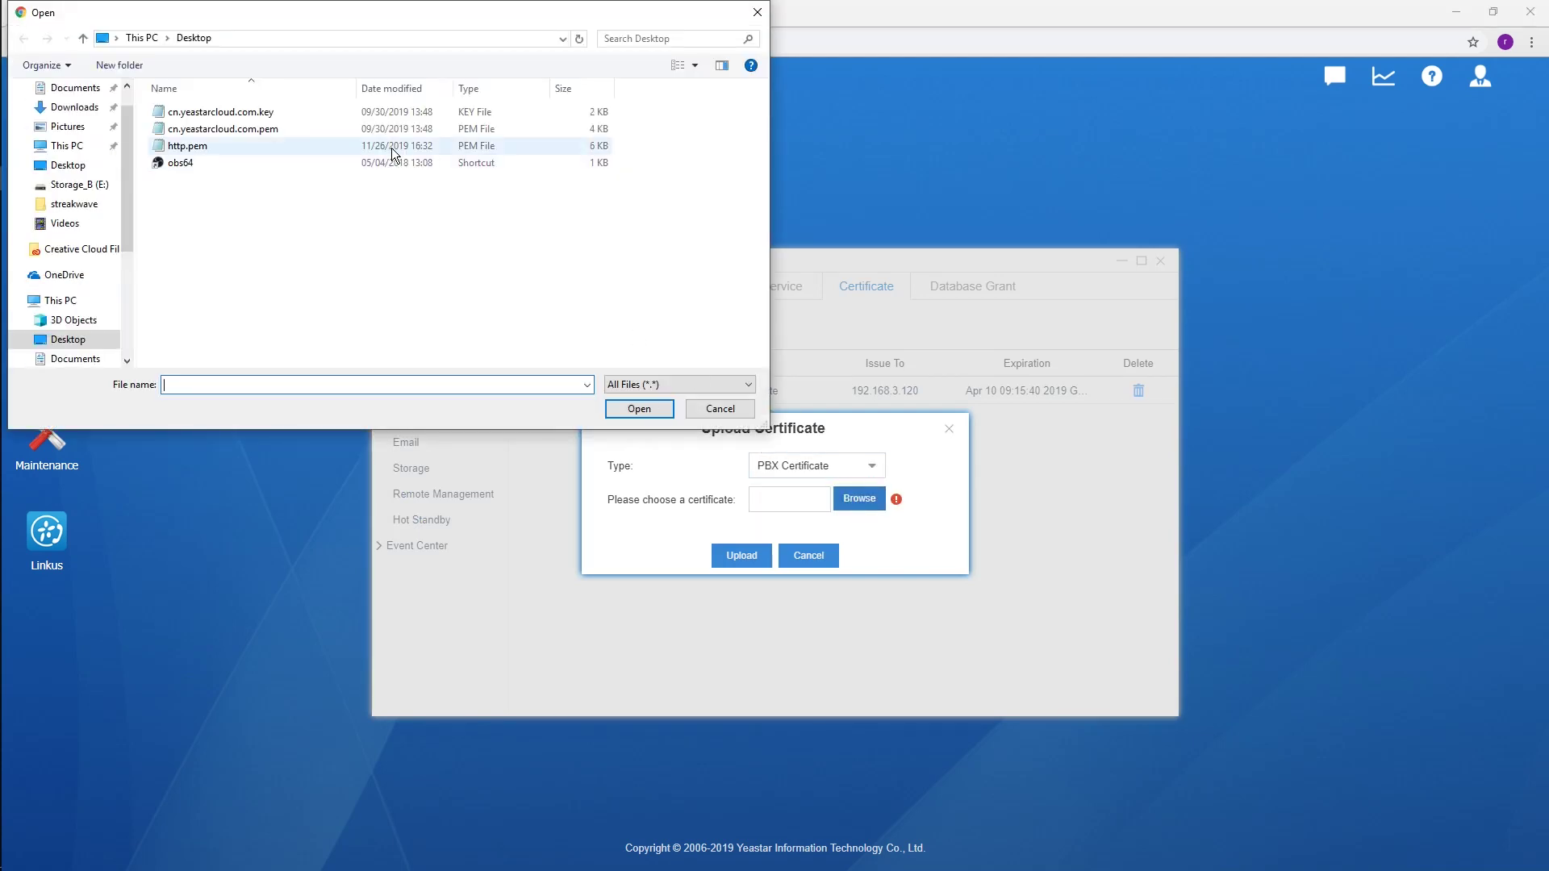
left_click(391, 145)
left_click(663, 408)
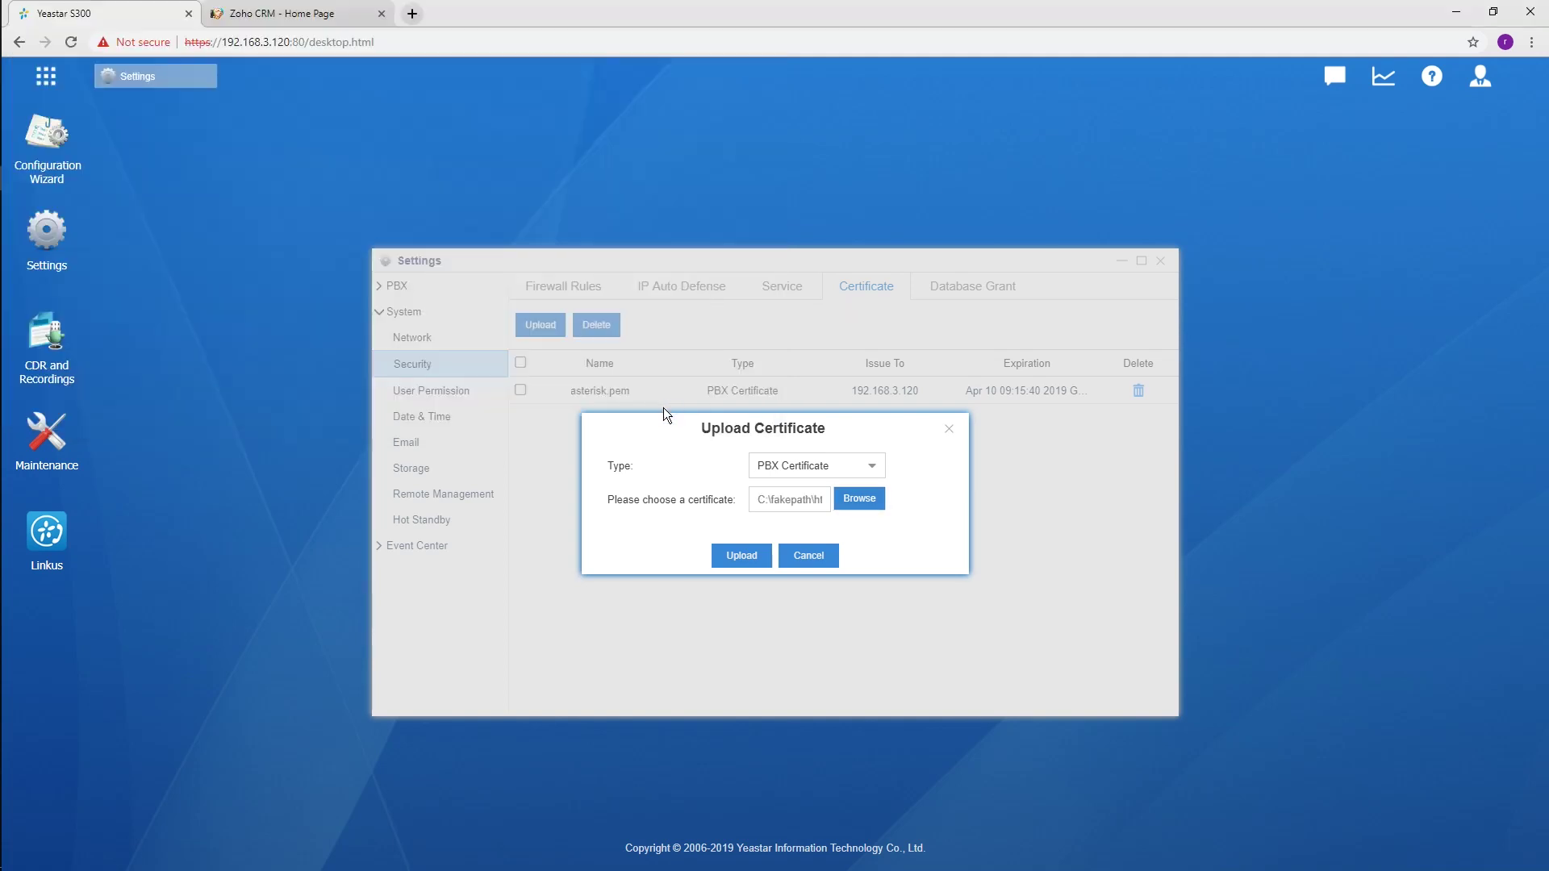
left_click(755, 554)
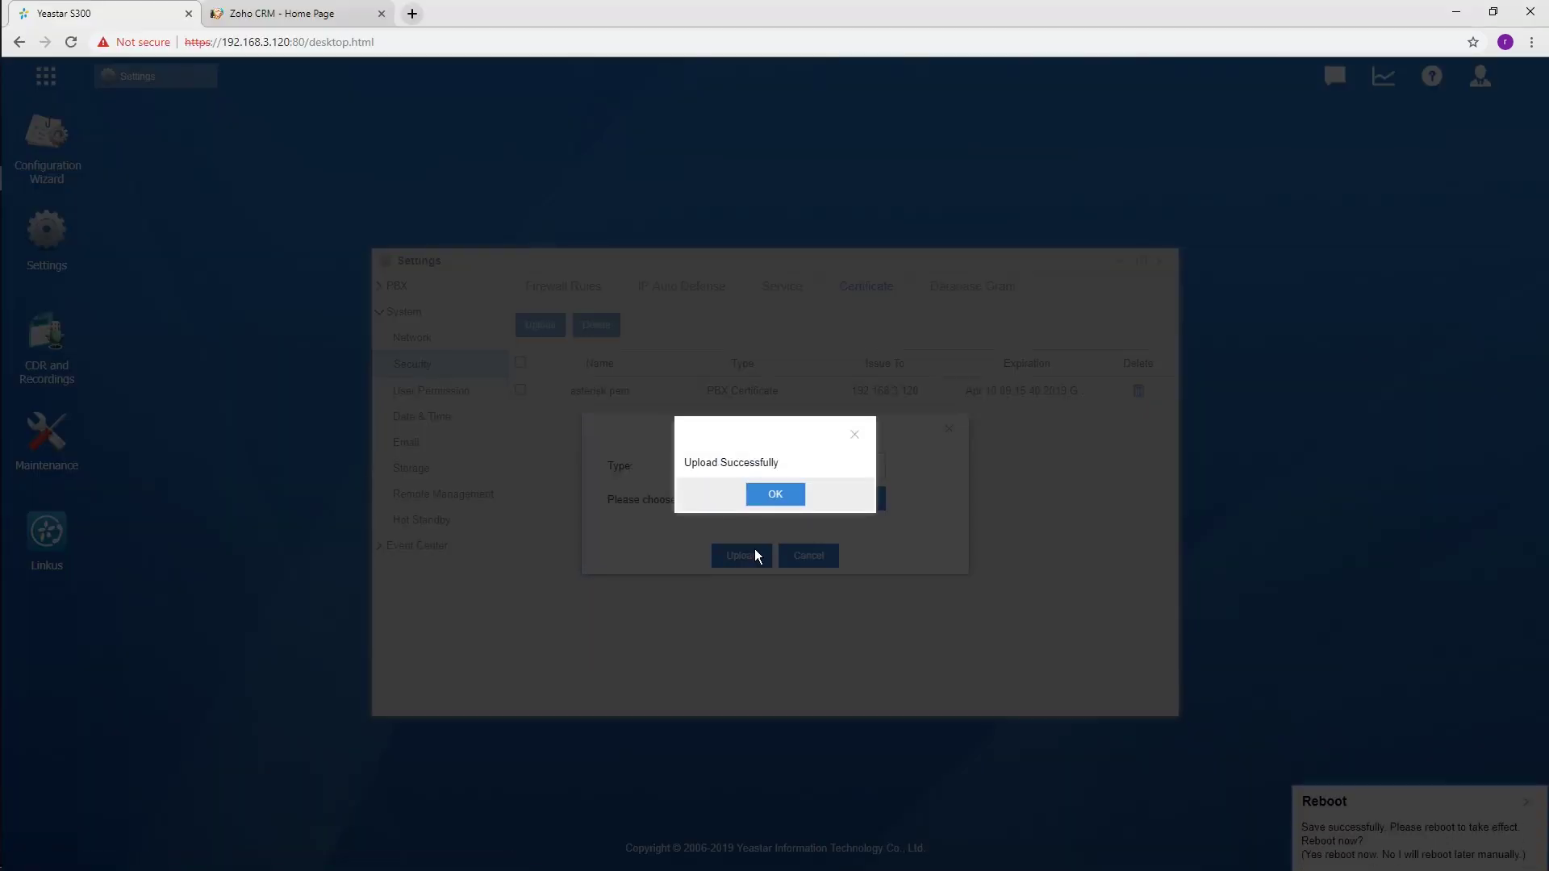
left_click(776, 499)
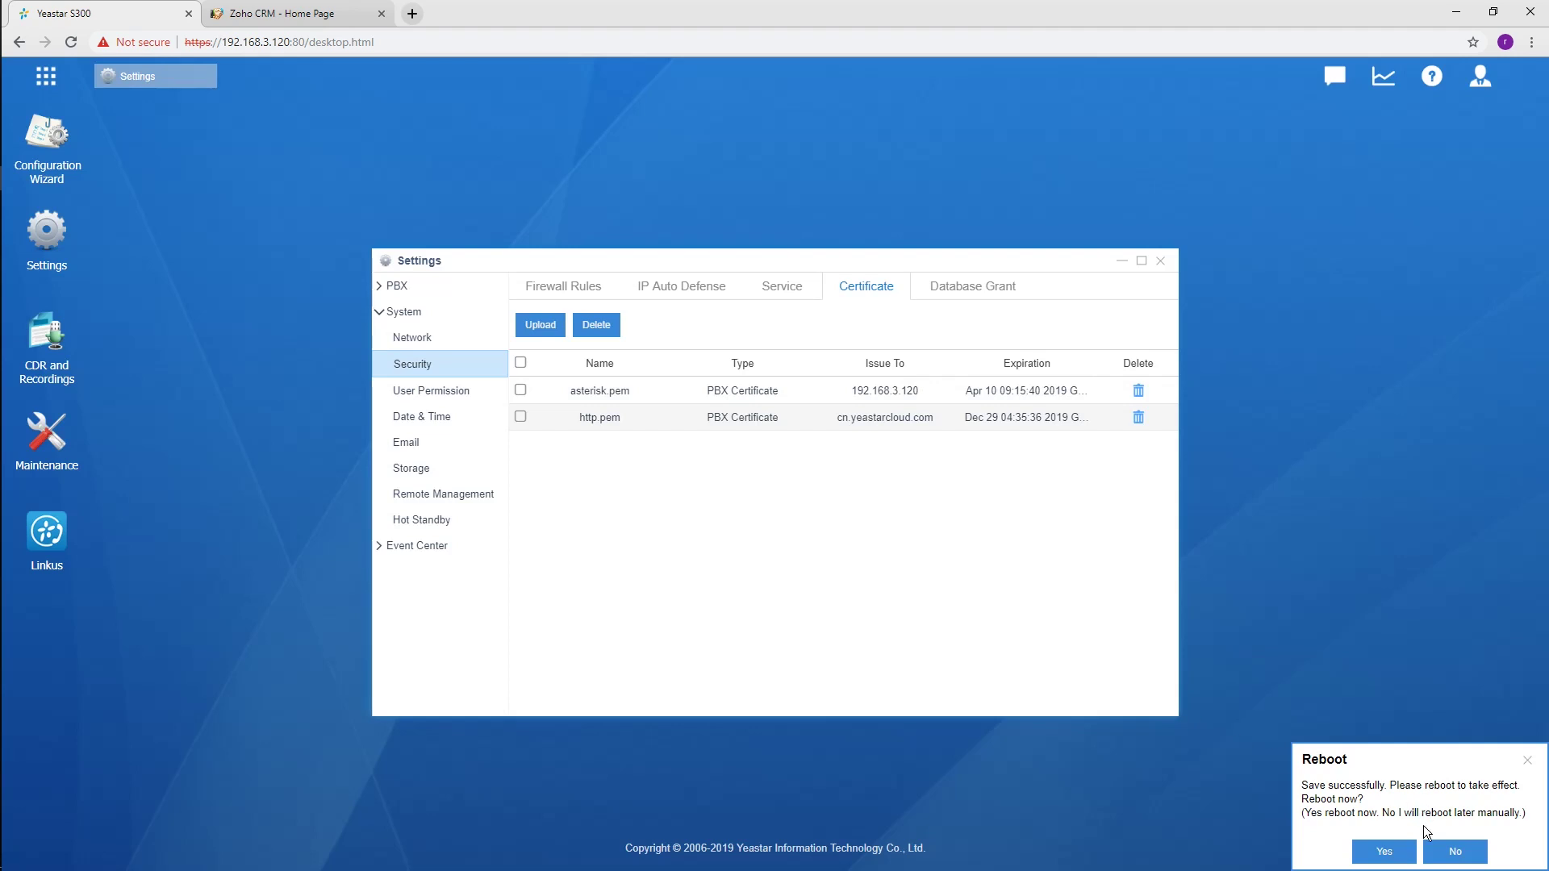
left_click(1392, 847)
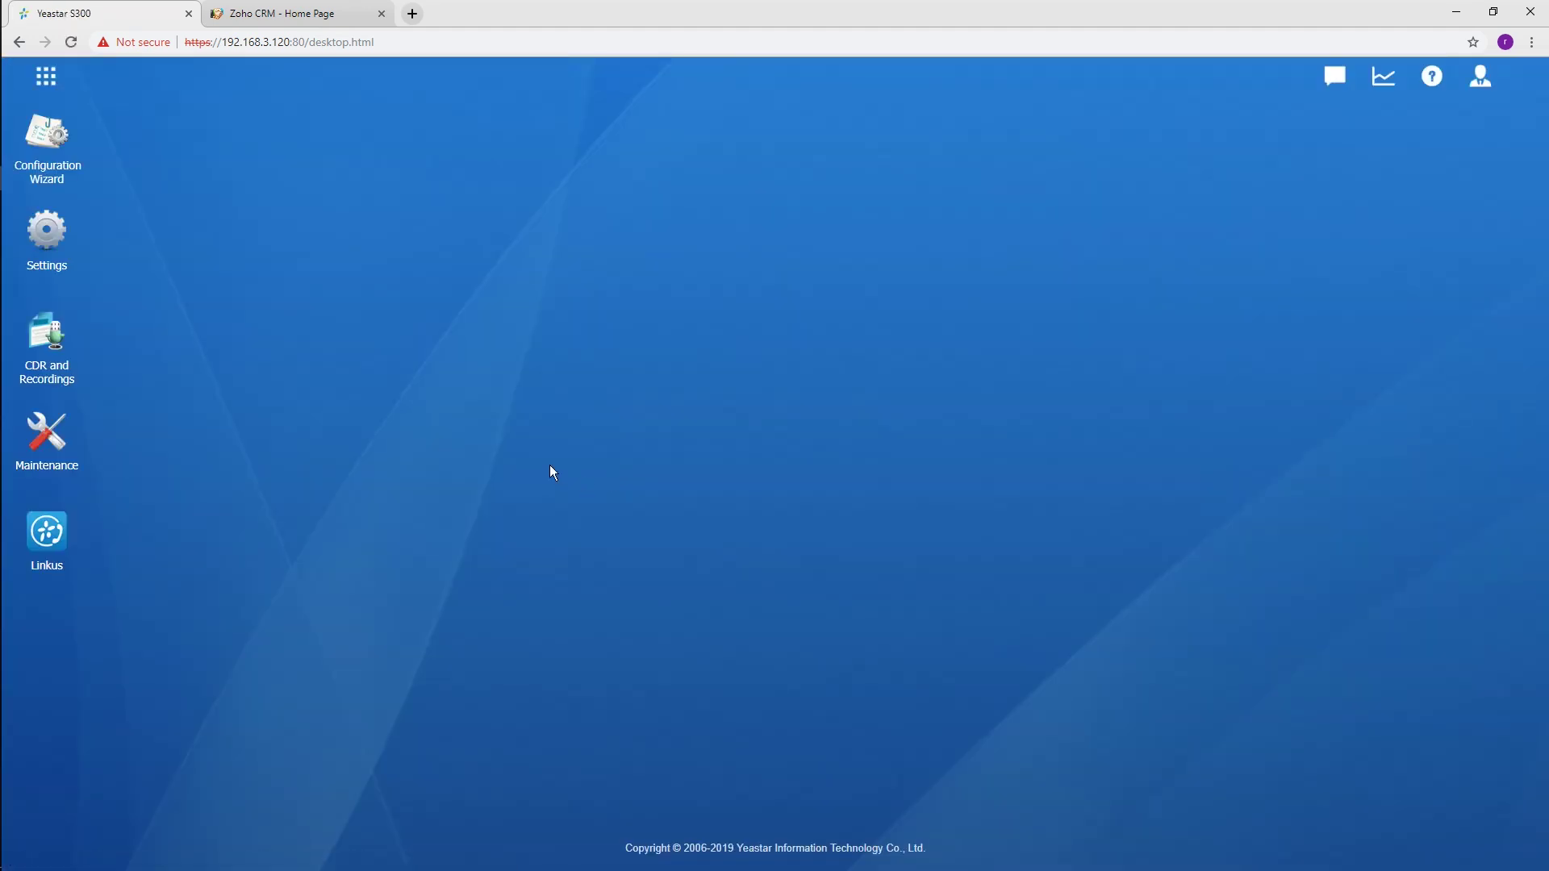
Step: Set the HTTPS web service certificate to http.pem in Security > Service and save
left_click(47, 236)
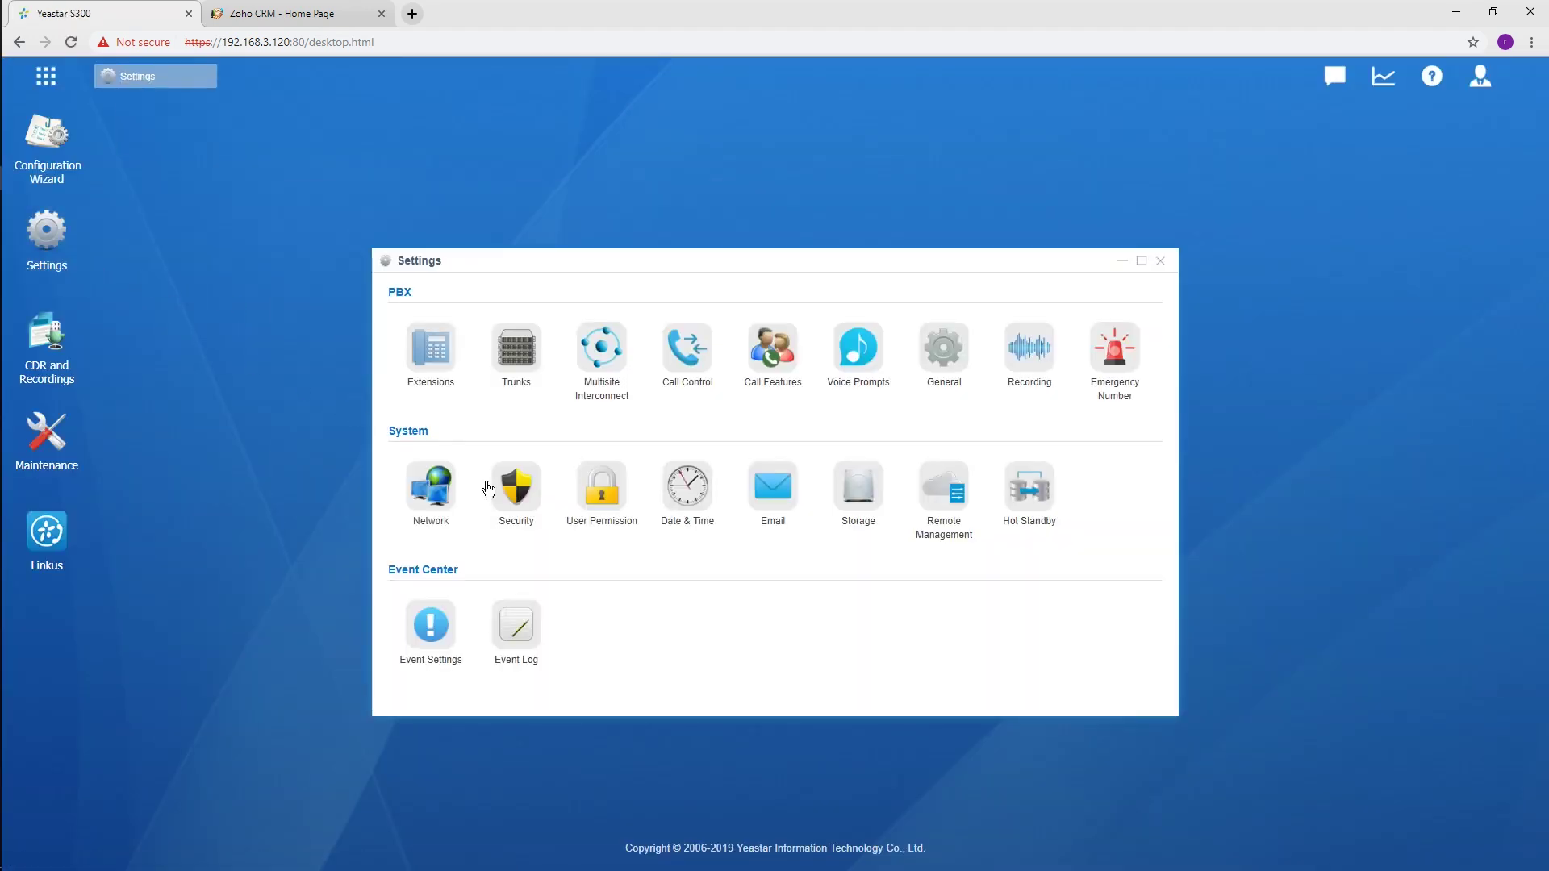
left_click(513, 498)
left_click(787, 291)
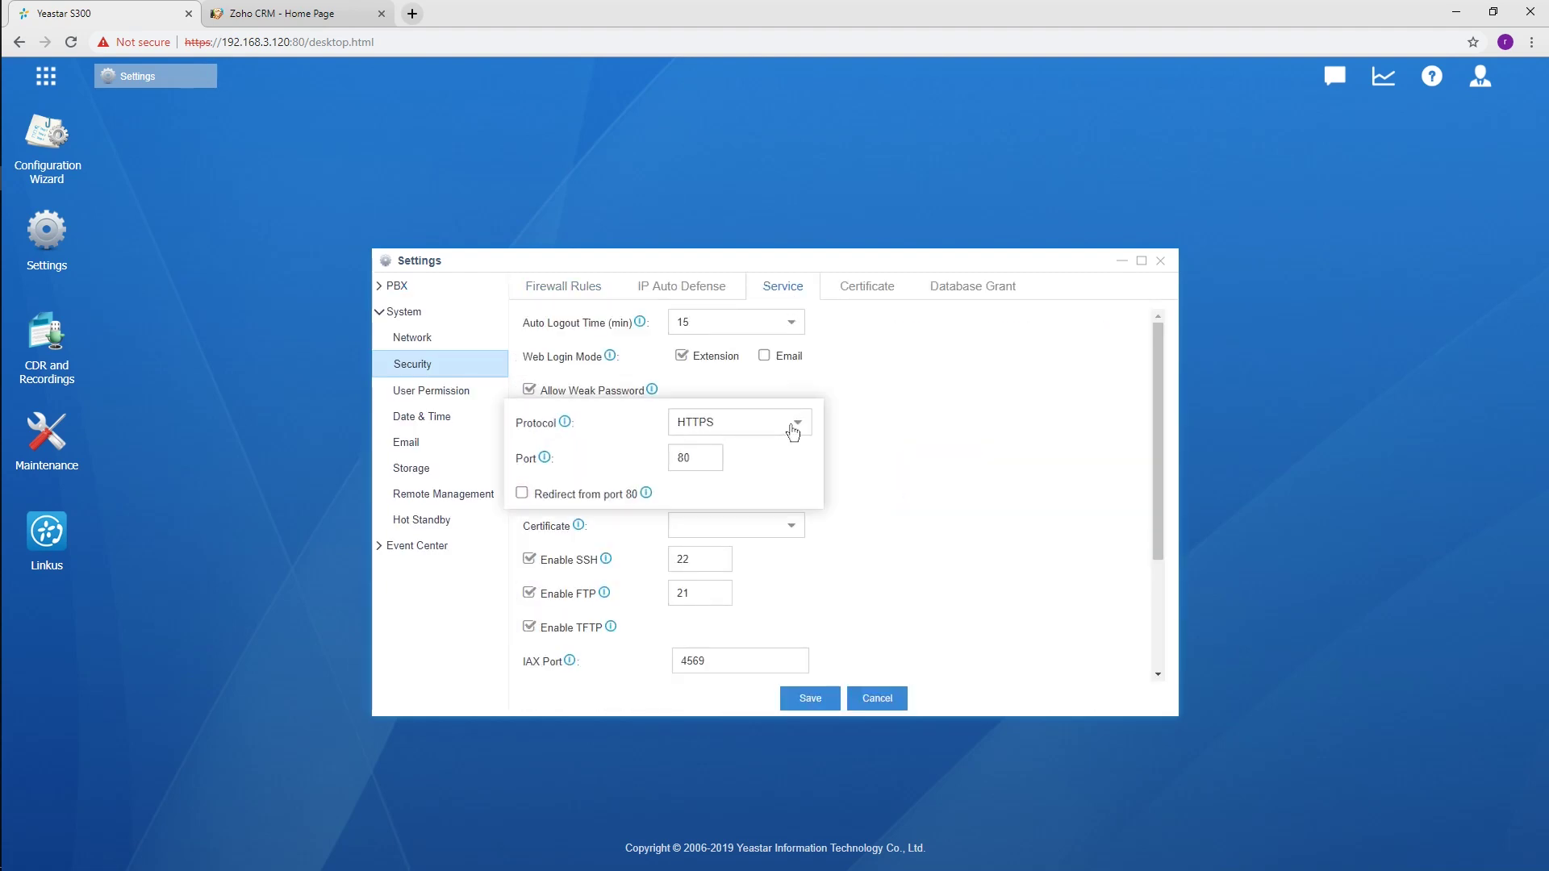
left_click(788, 526)
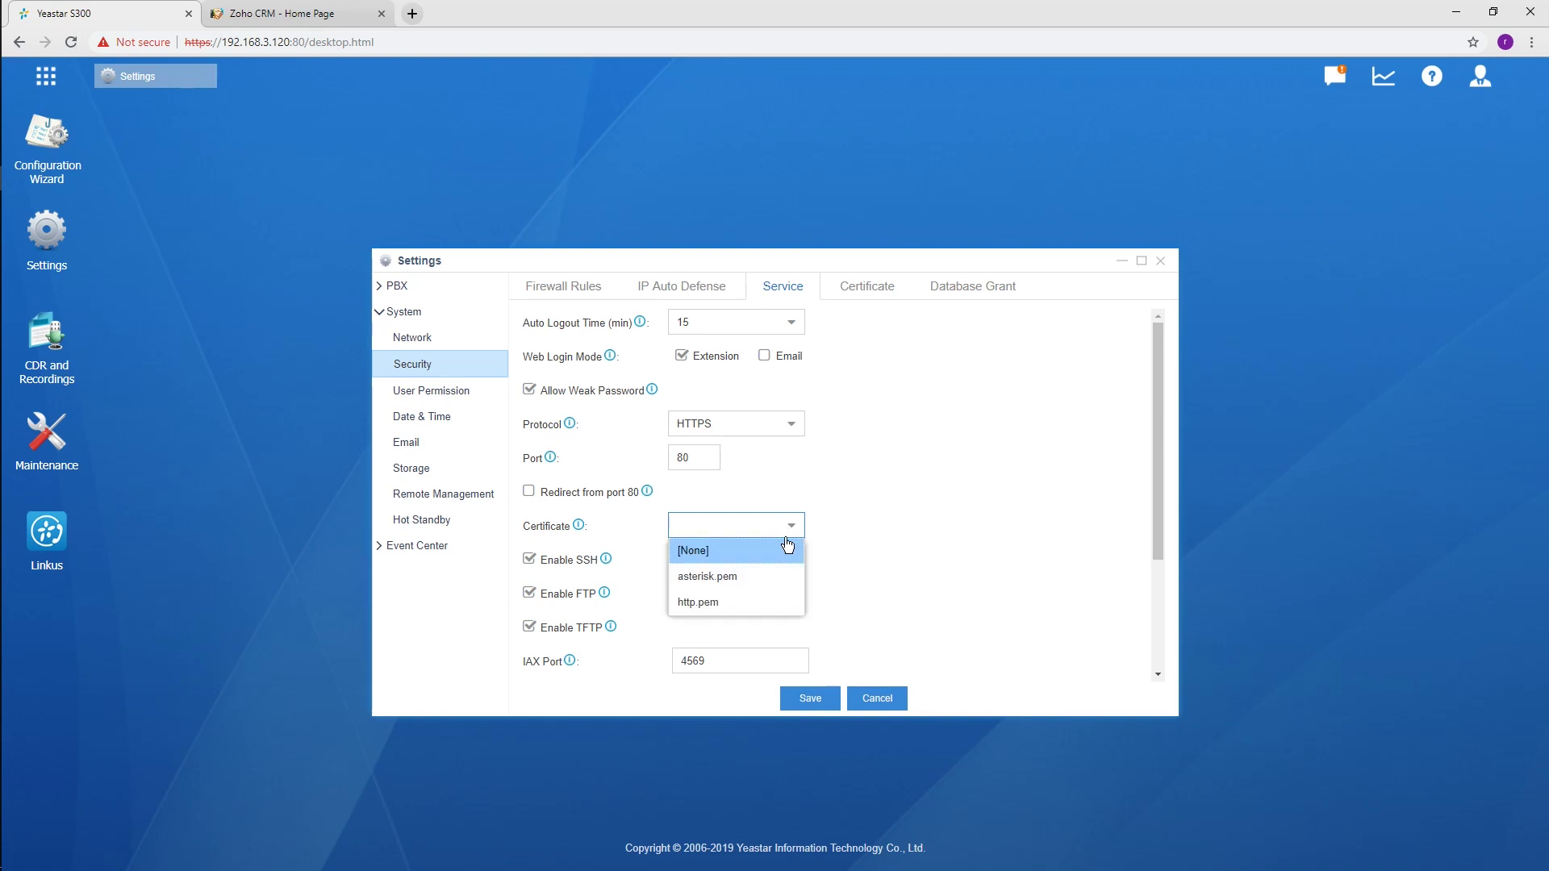
left_click(755, 601)
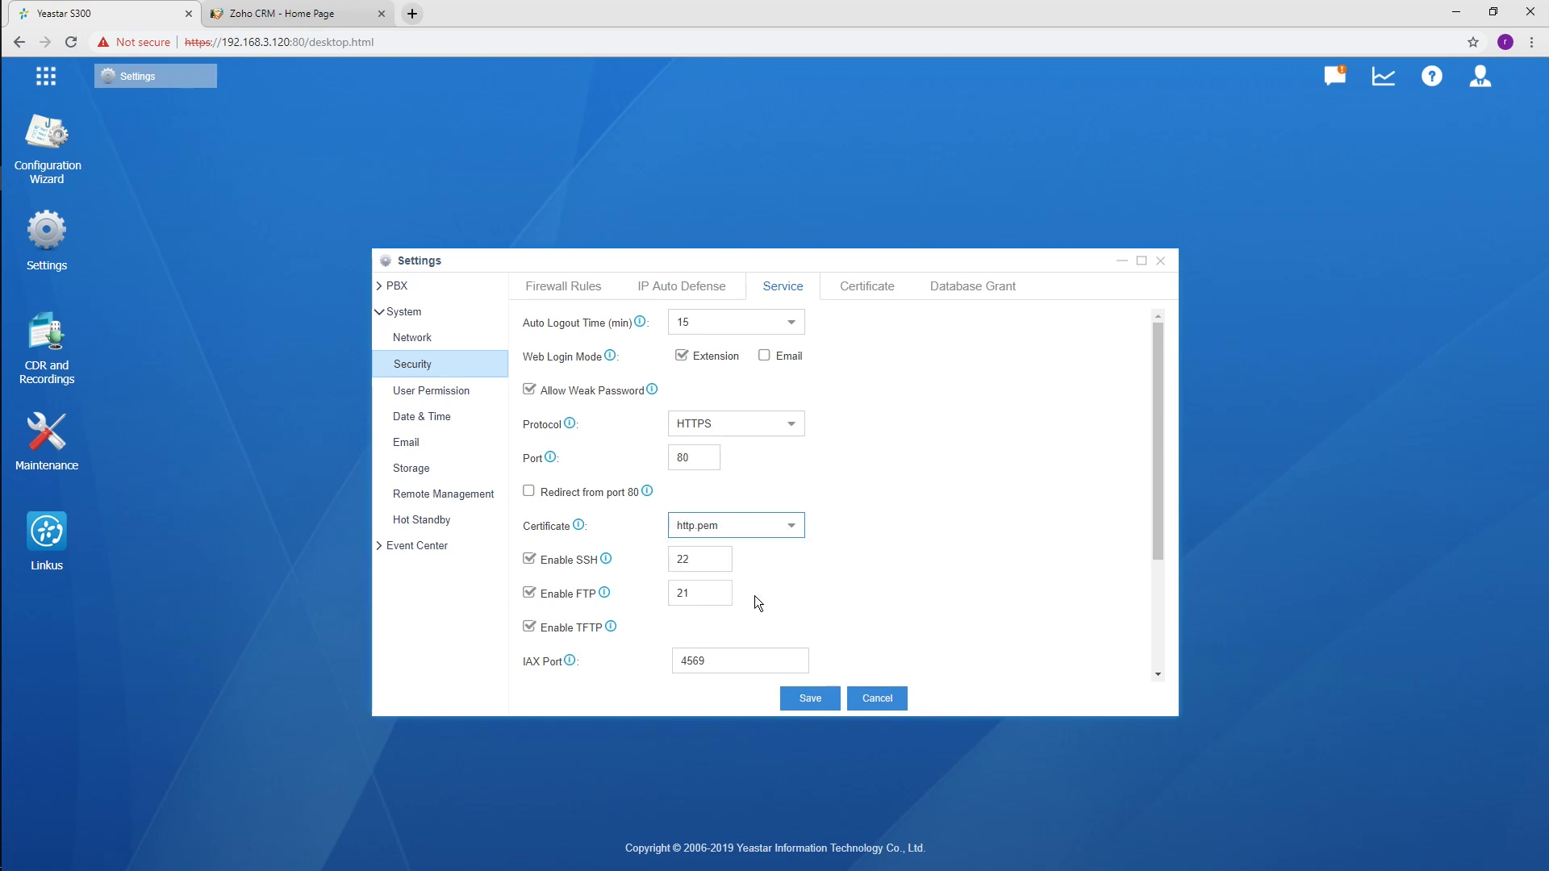
left_click(805, 698)
left_click(51, 76)
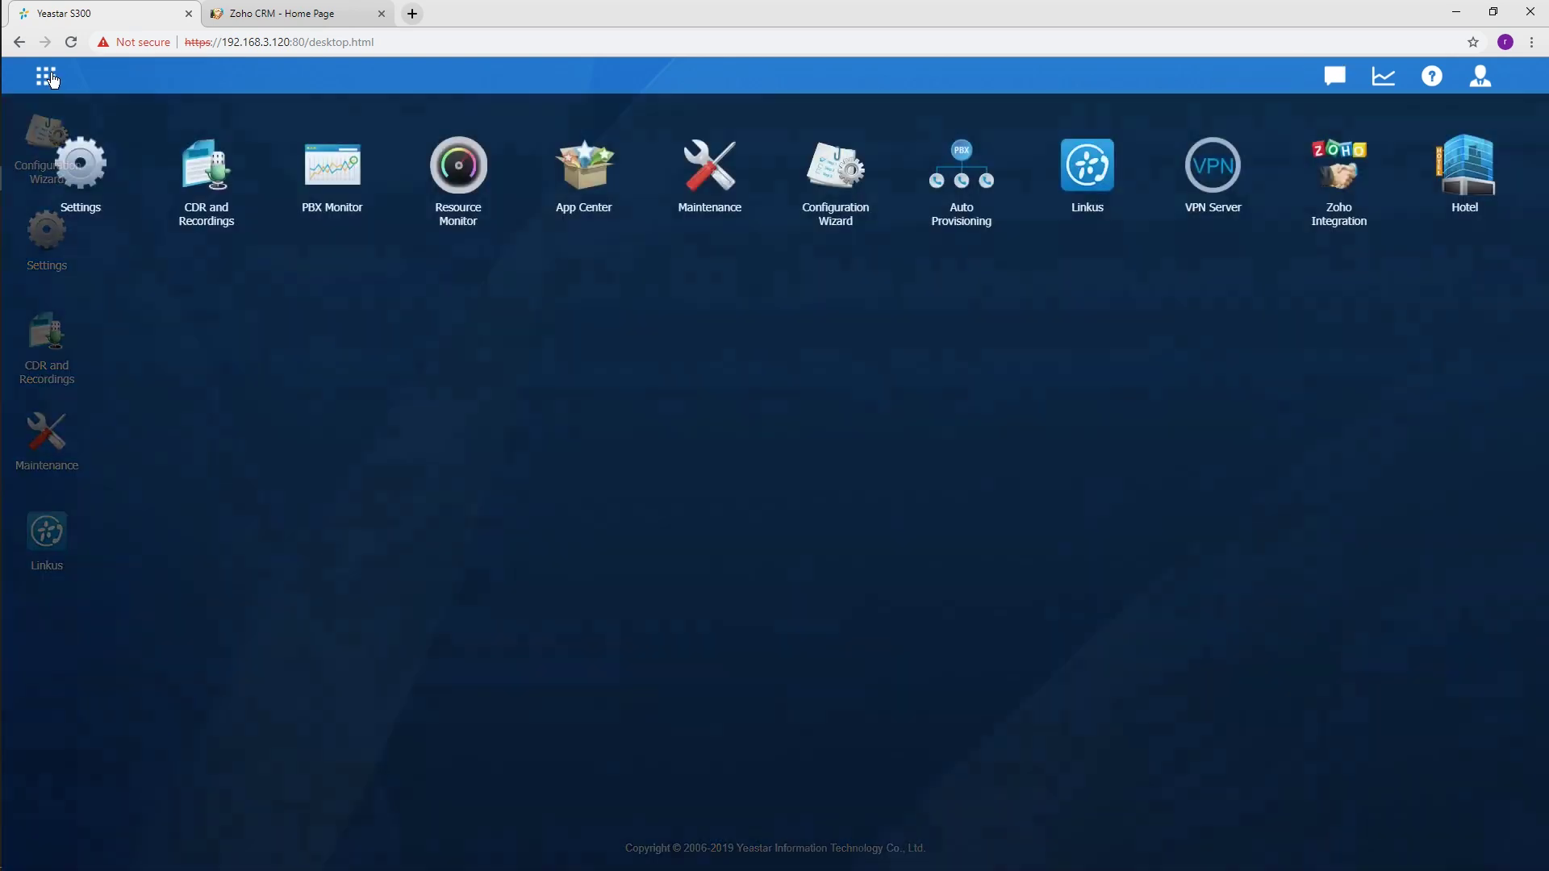
Step: Accept the Zoho Integration statement and set domain cn.yeastarcloud.com with HTTPS port 8040
left_click(1329, 196)
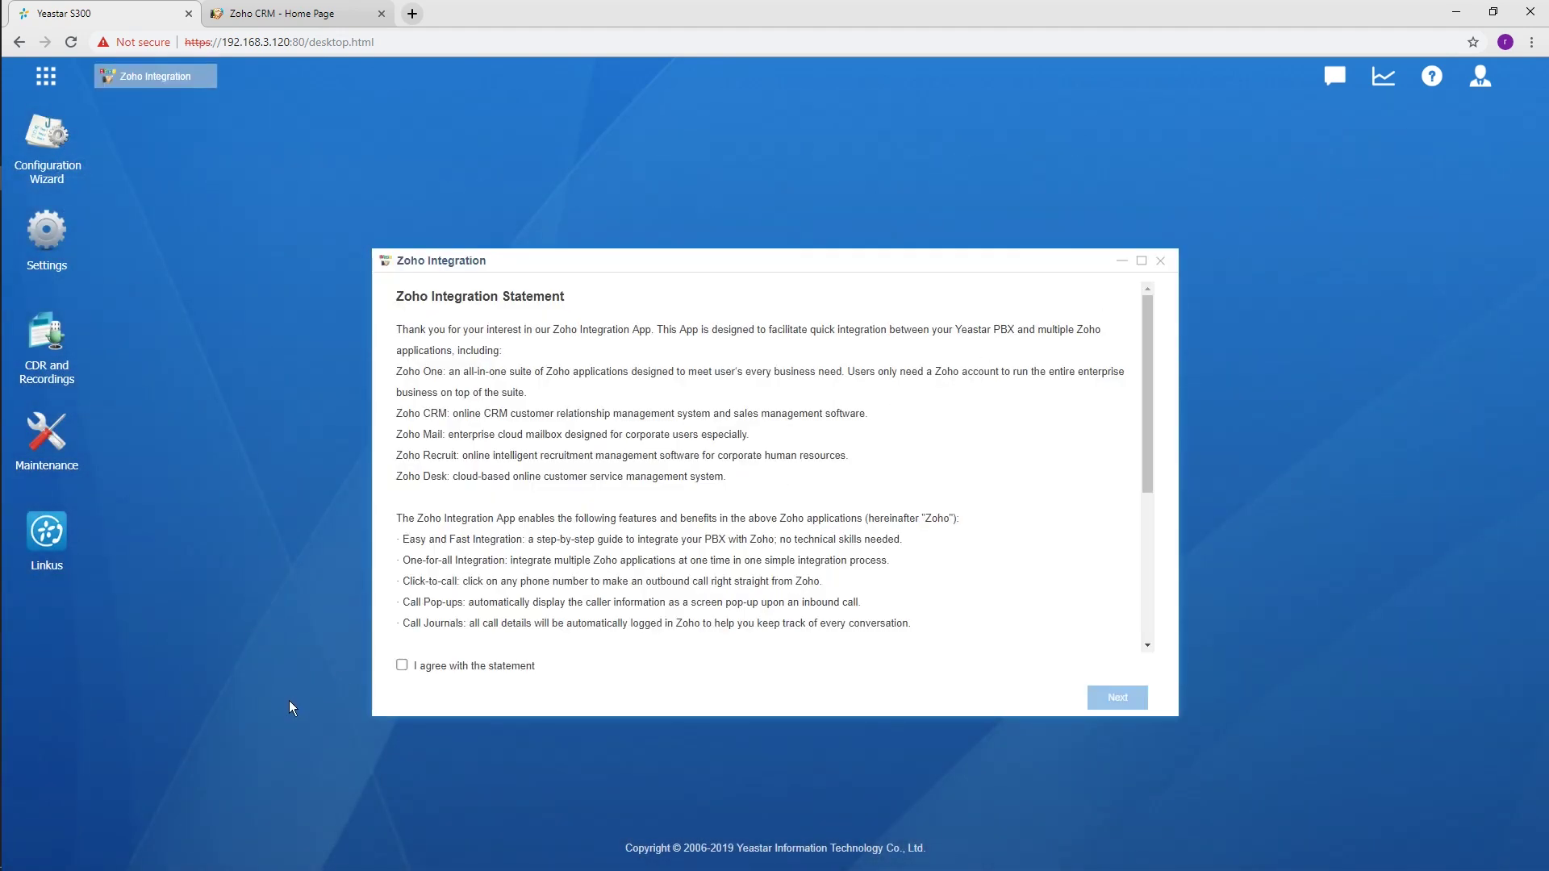
left_click(402, 666)
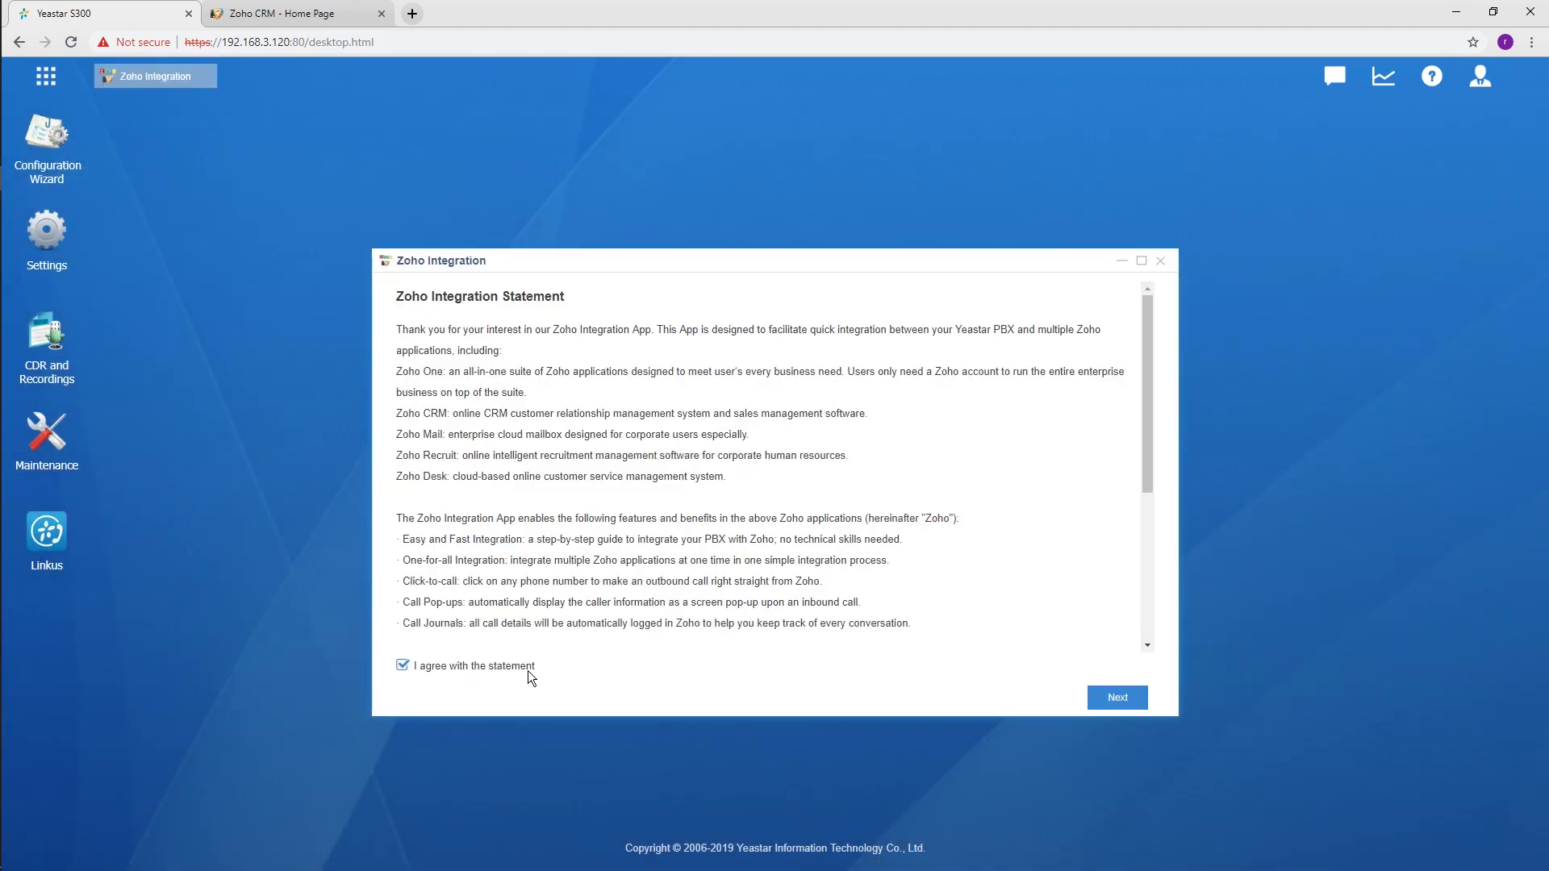
left_click(1116, 697)
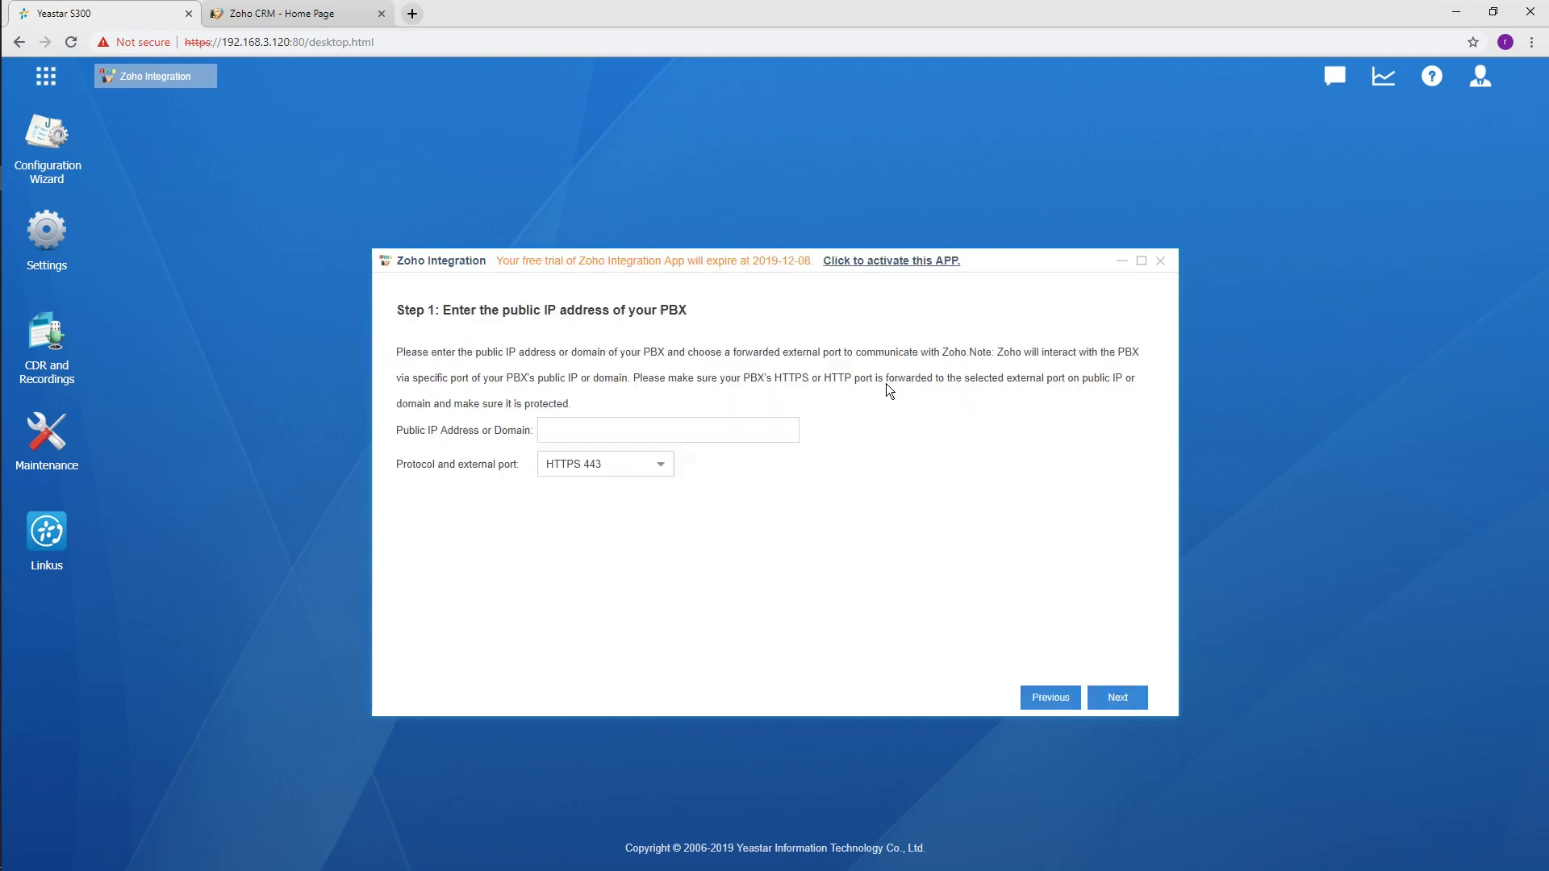
left_click(715, 439)
type("cn.yeastarcloud.com")
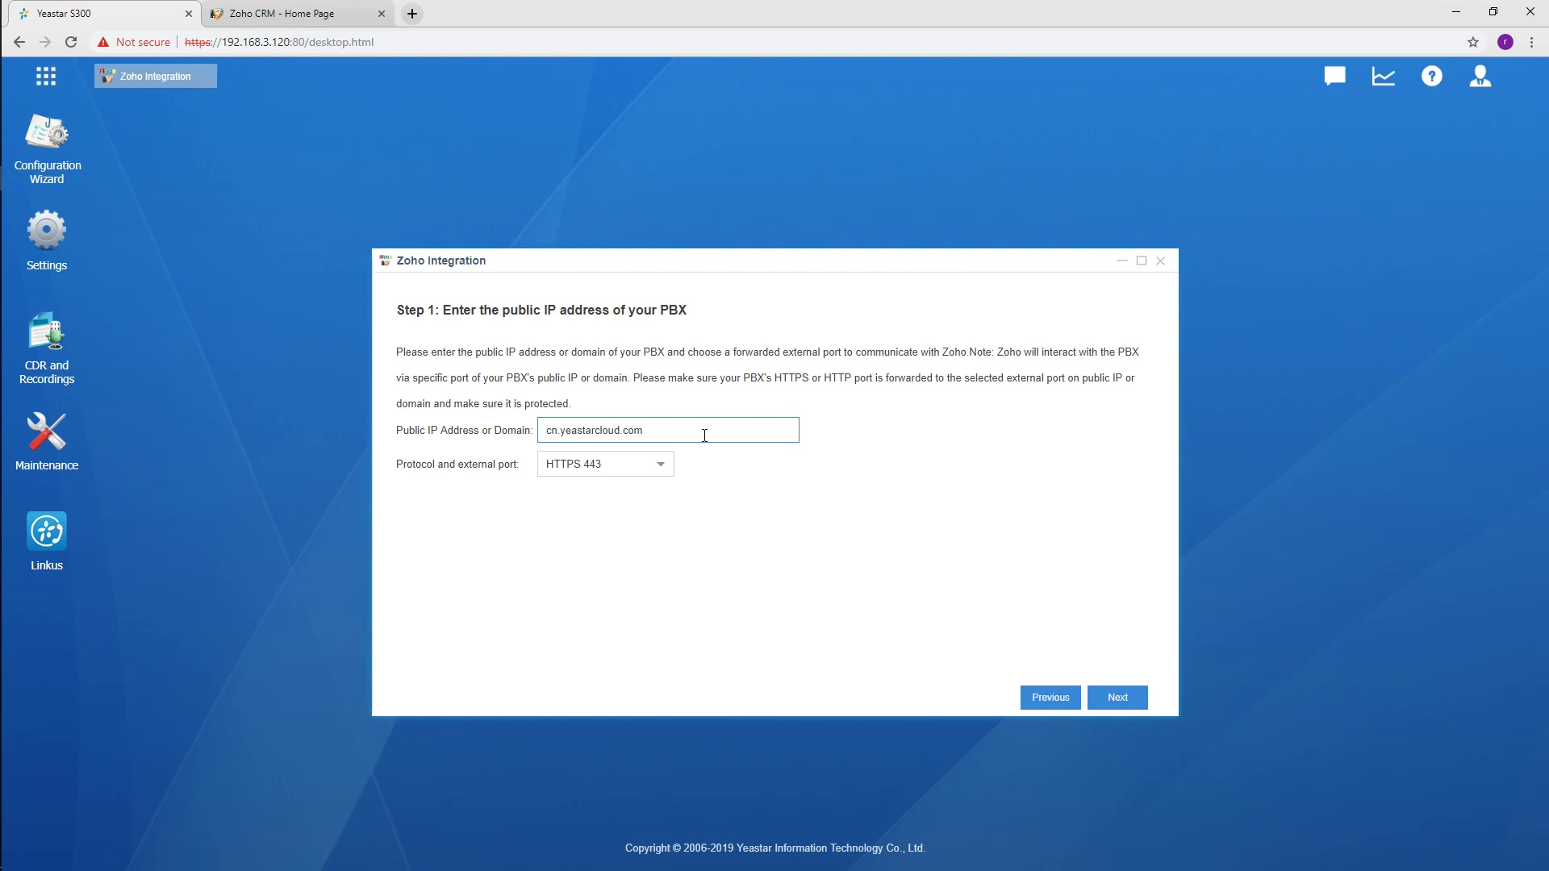
left_click(664, 468)
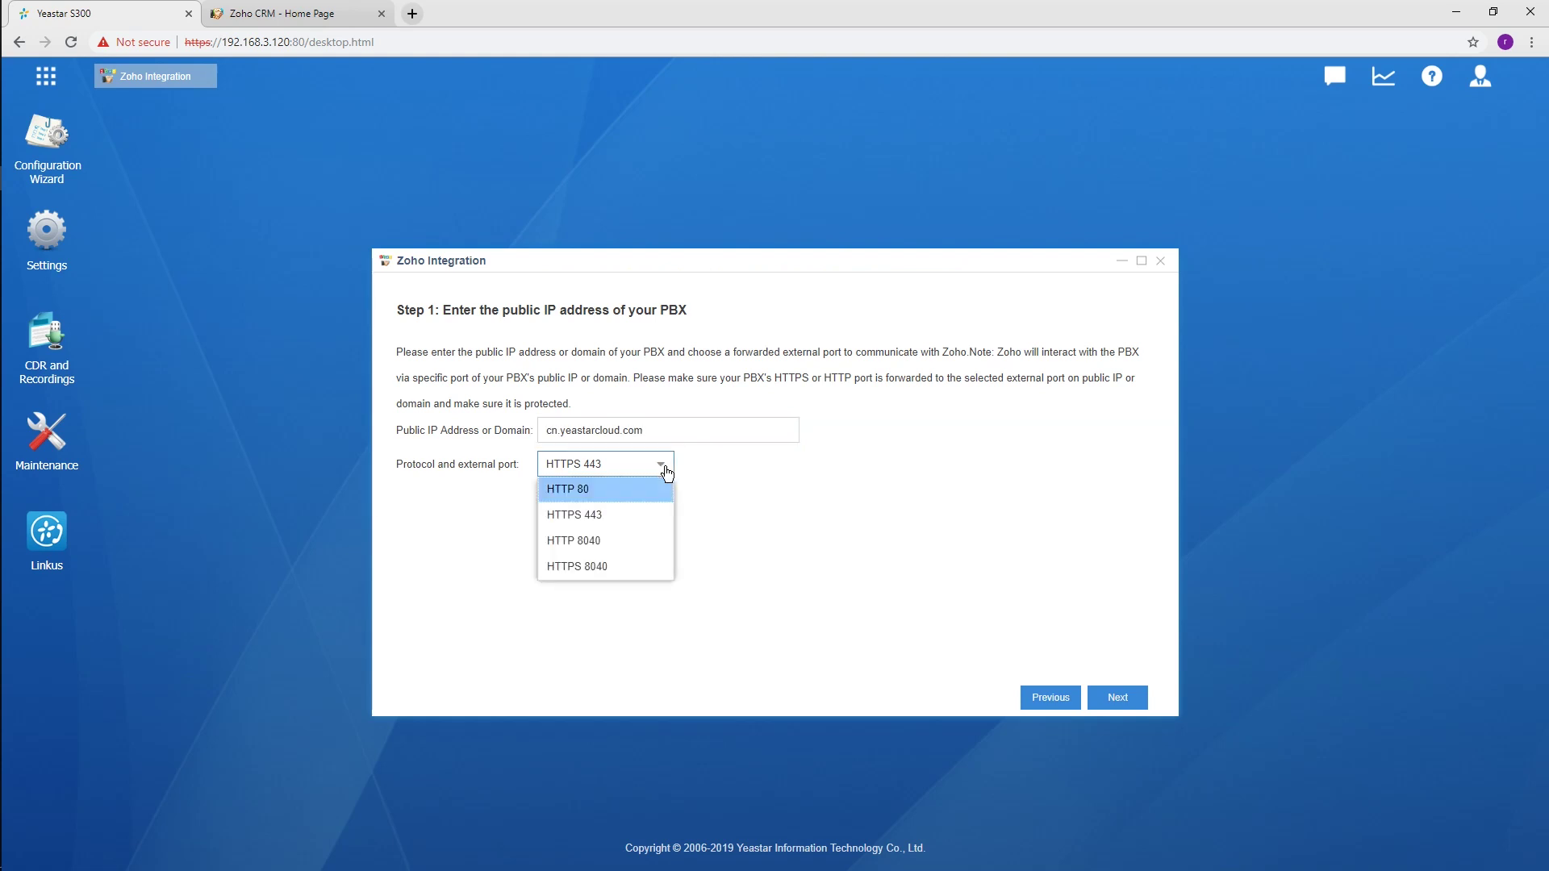
left_click(633, 567)
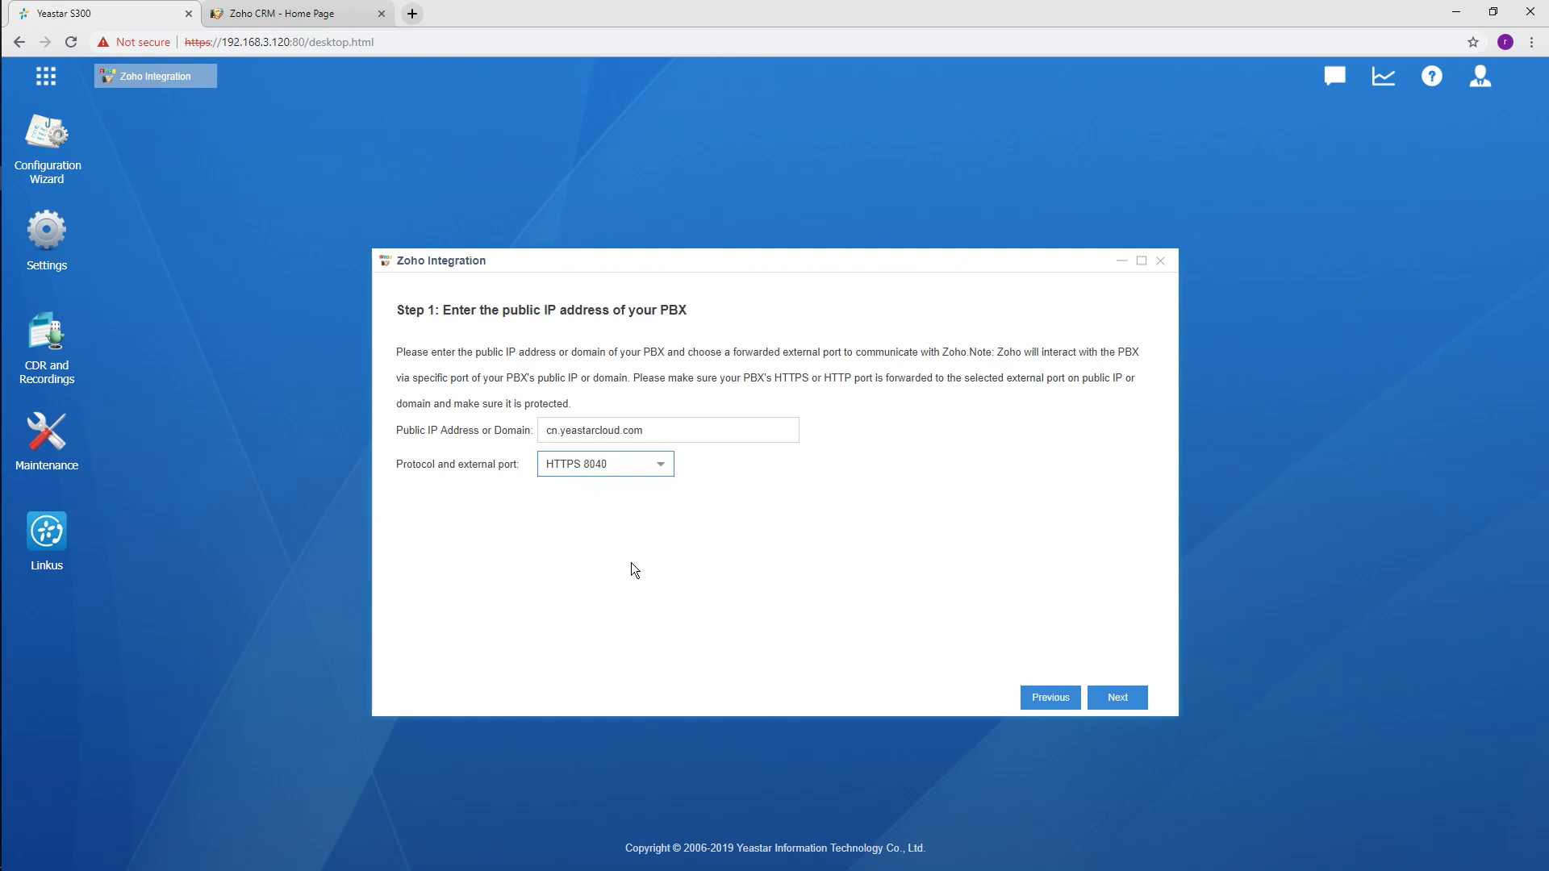
left_click(1115, 698)
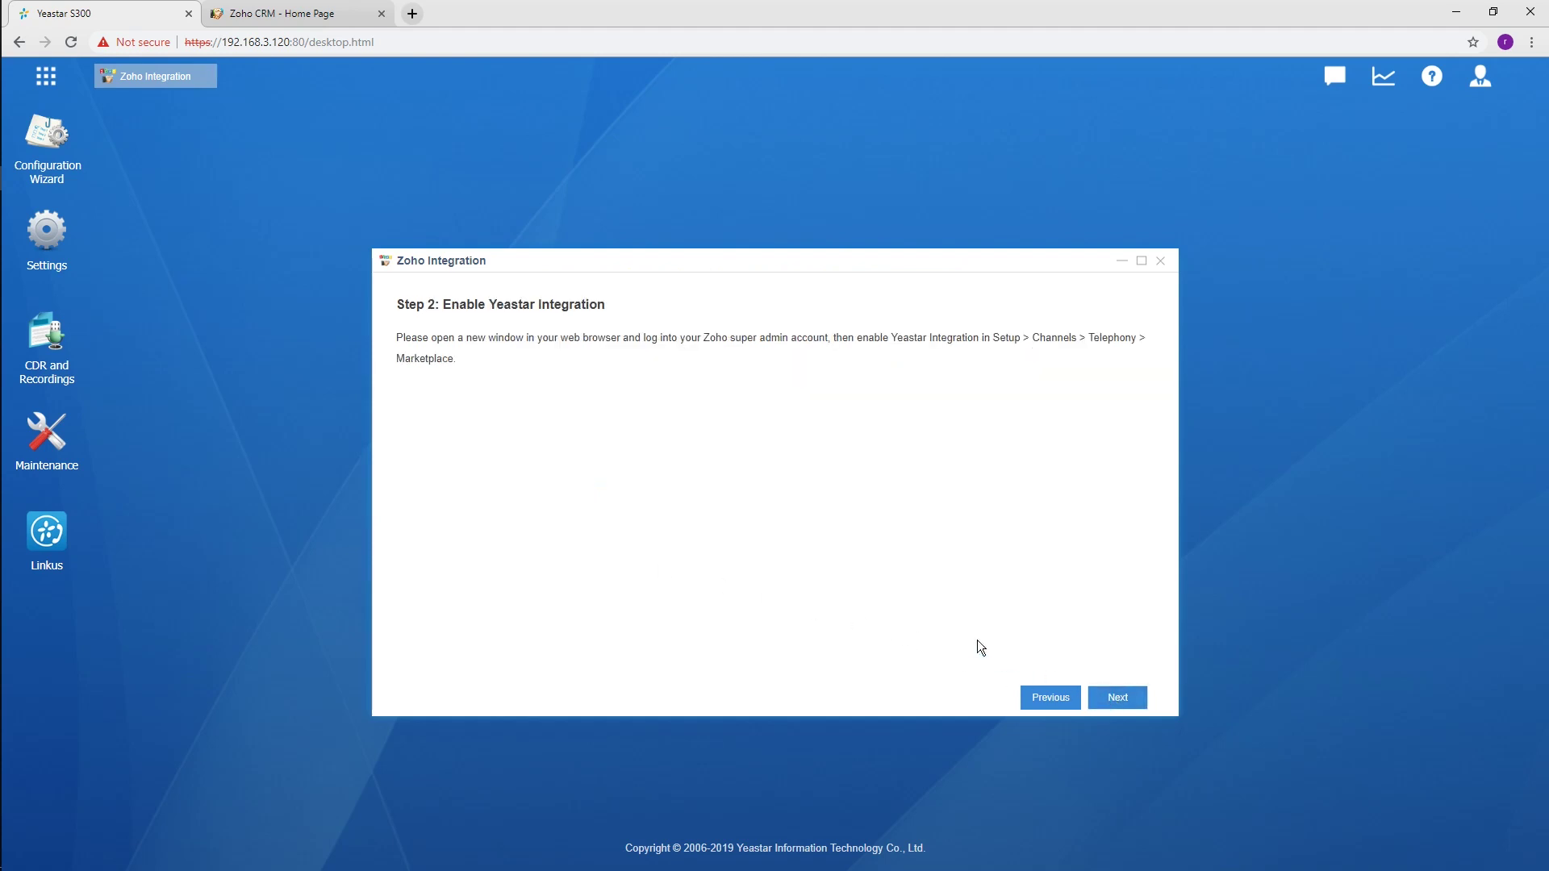
left_click(306, 14)
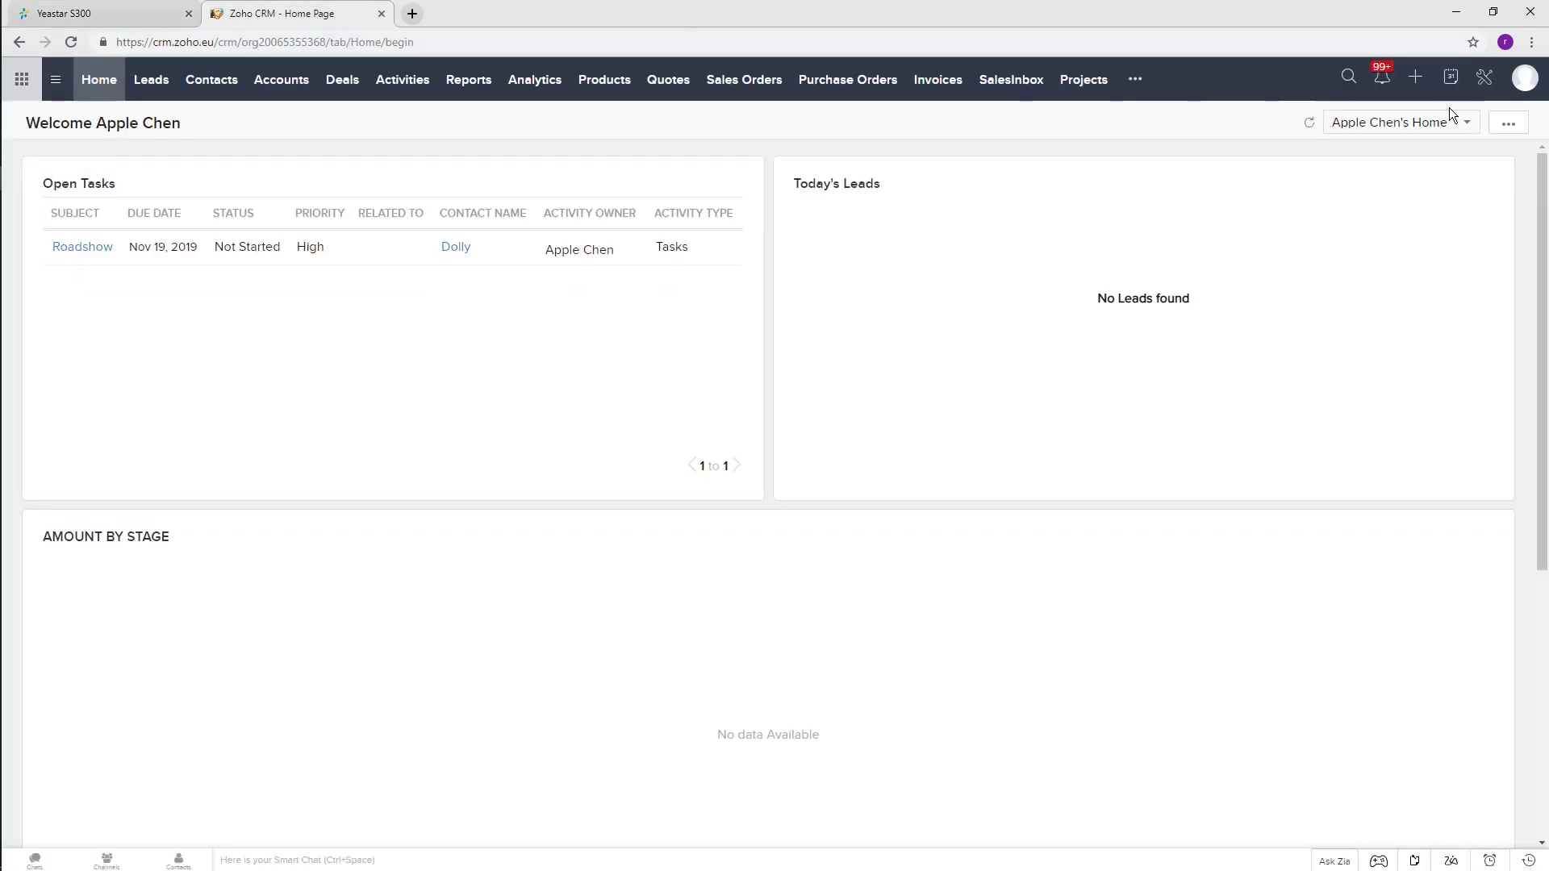
Step: Integrate Yeastar from Zoho CRM's Telephony setup marketplace using Get it now
left_click(1485, 79)
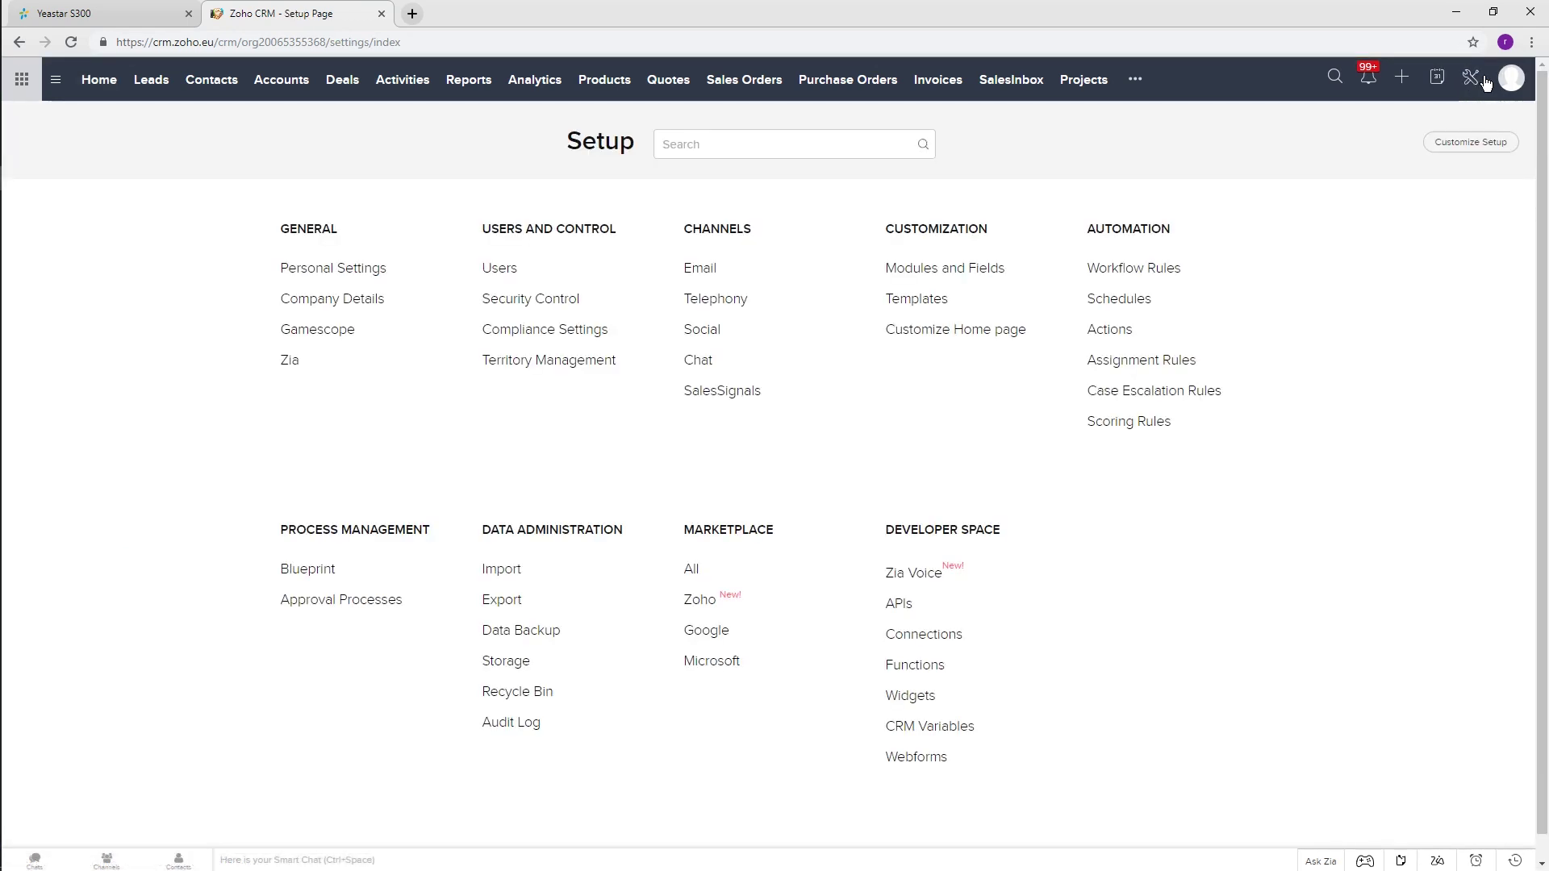
left_click(726, 305)
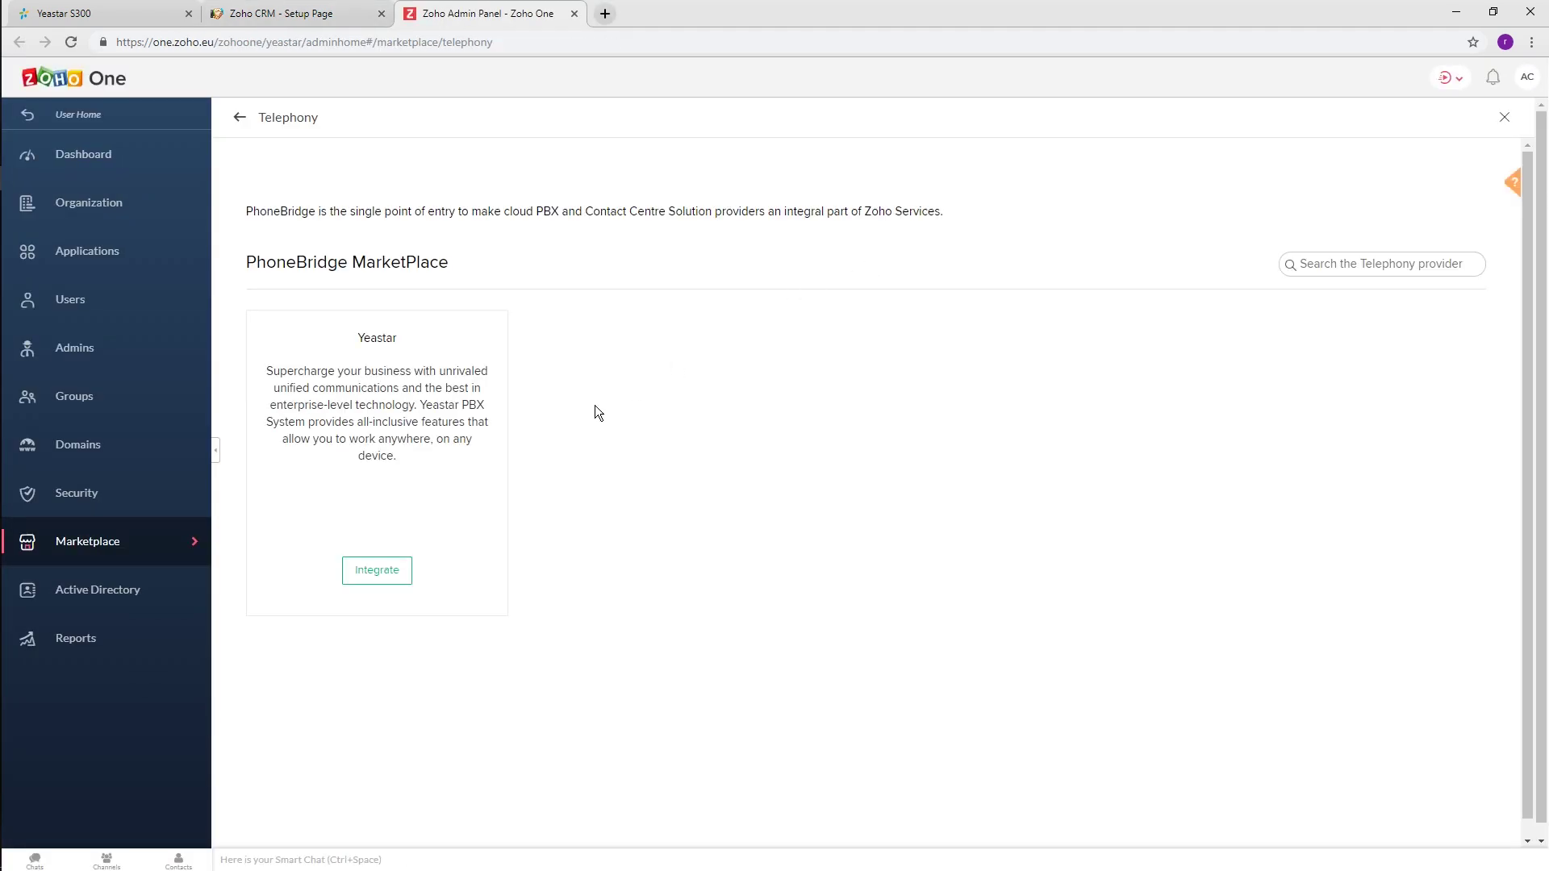
left_click(367, 572)
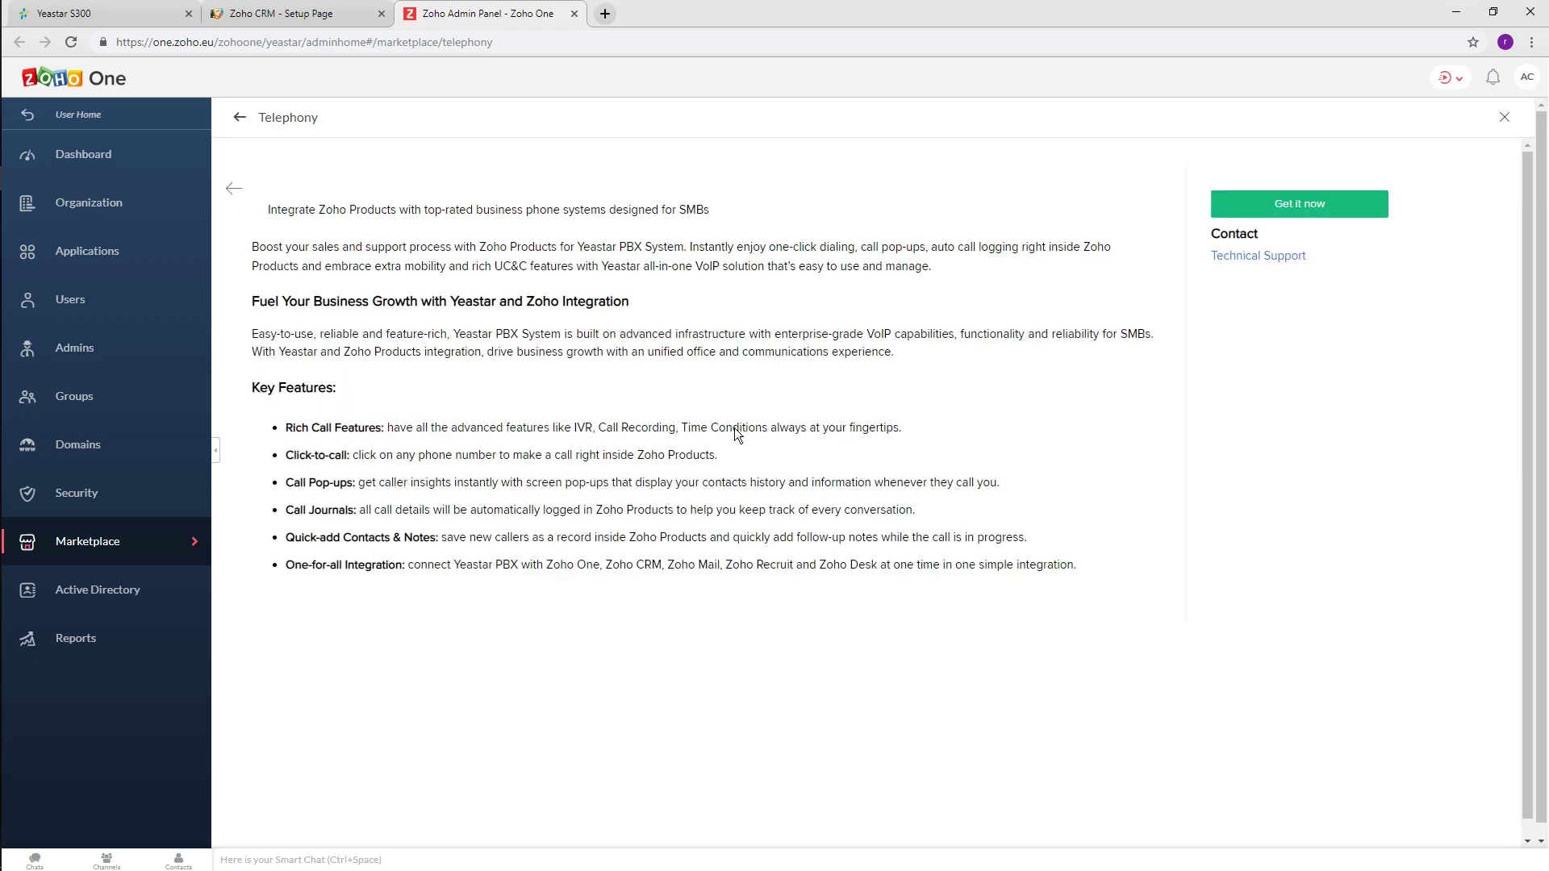
left_click(1265, 201)
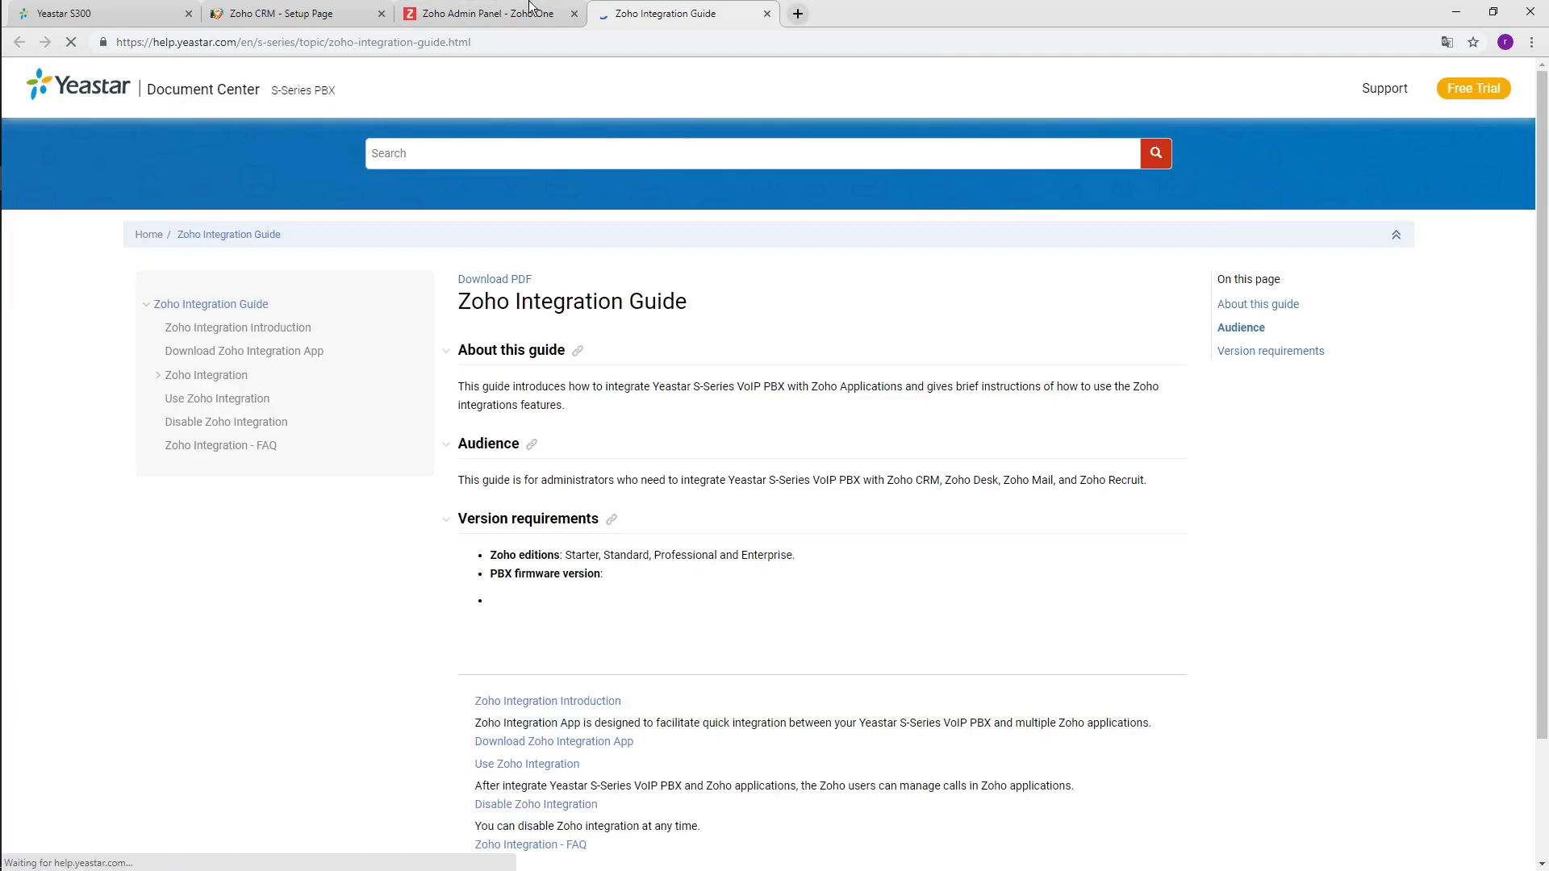
left_click(126, 11)
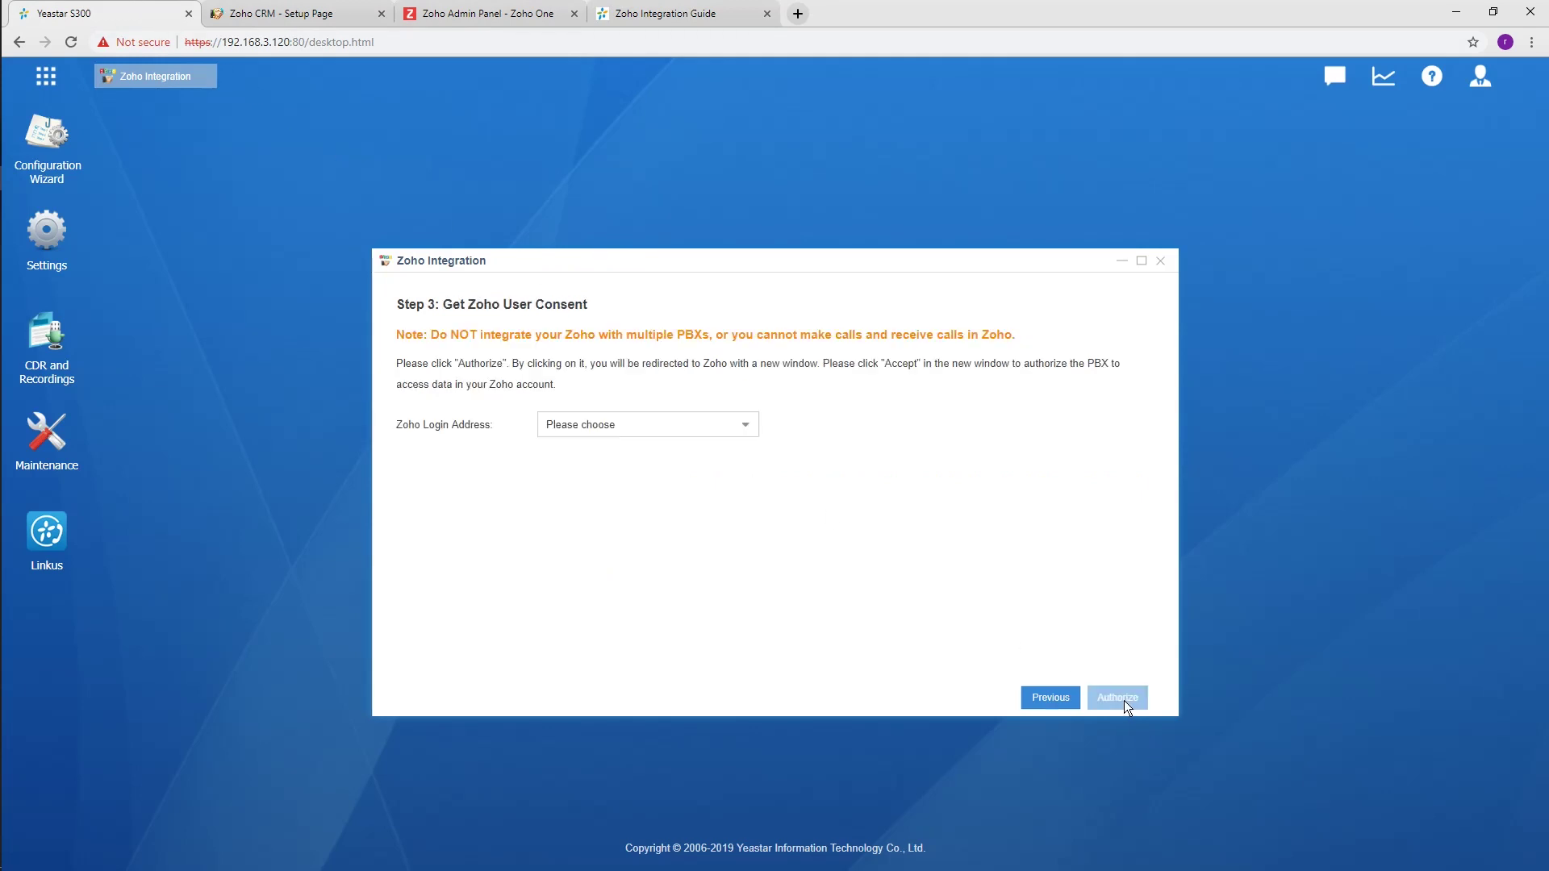
left_click(756, 431)
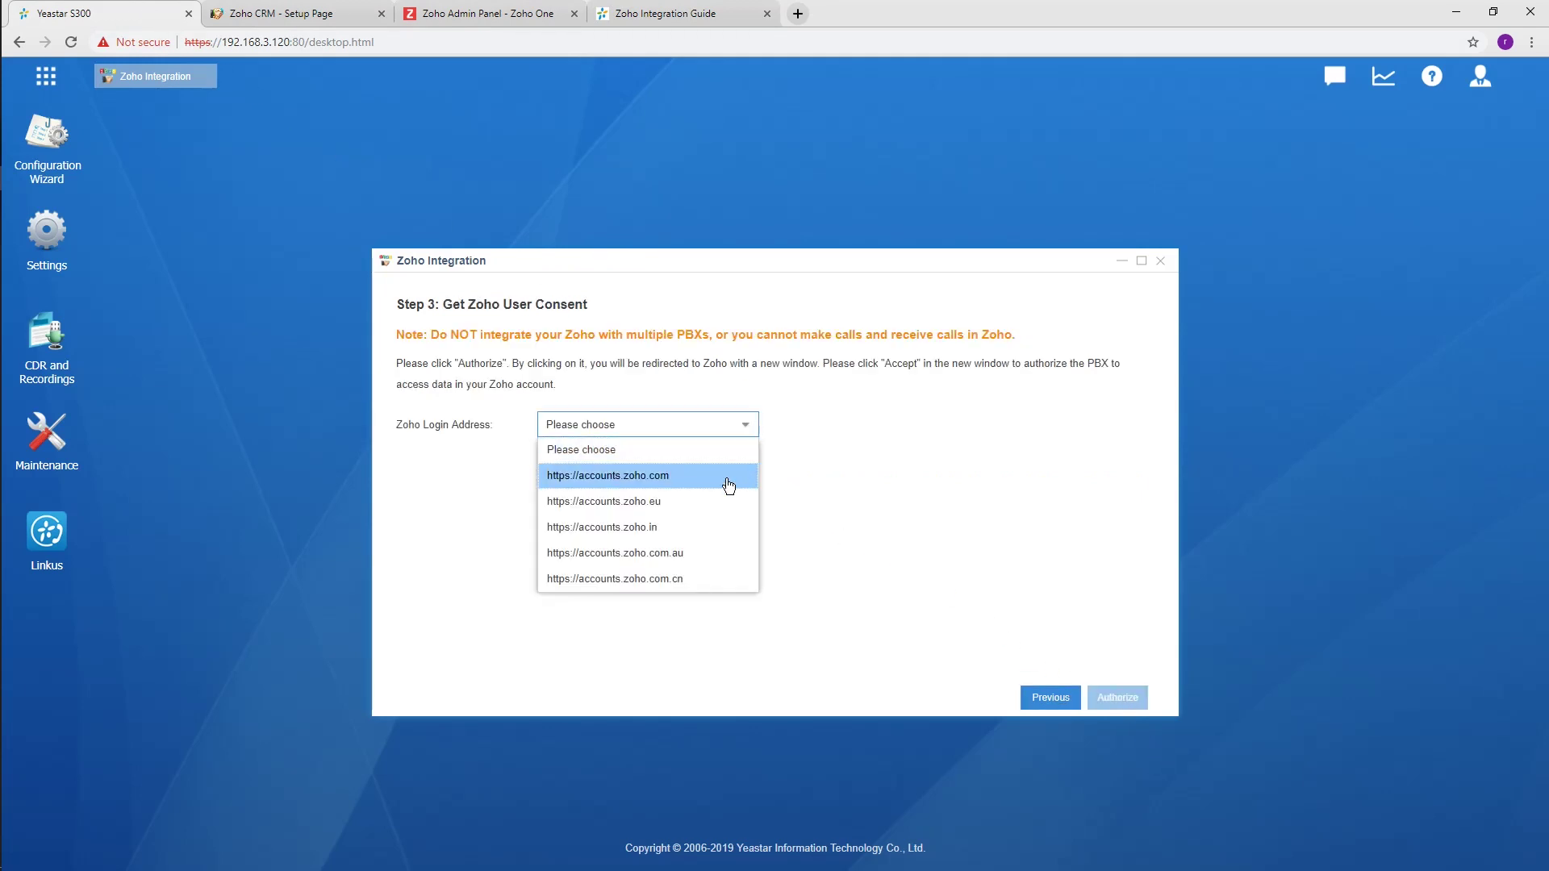
left_click(711, 506)
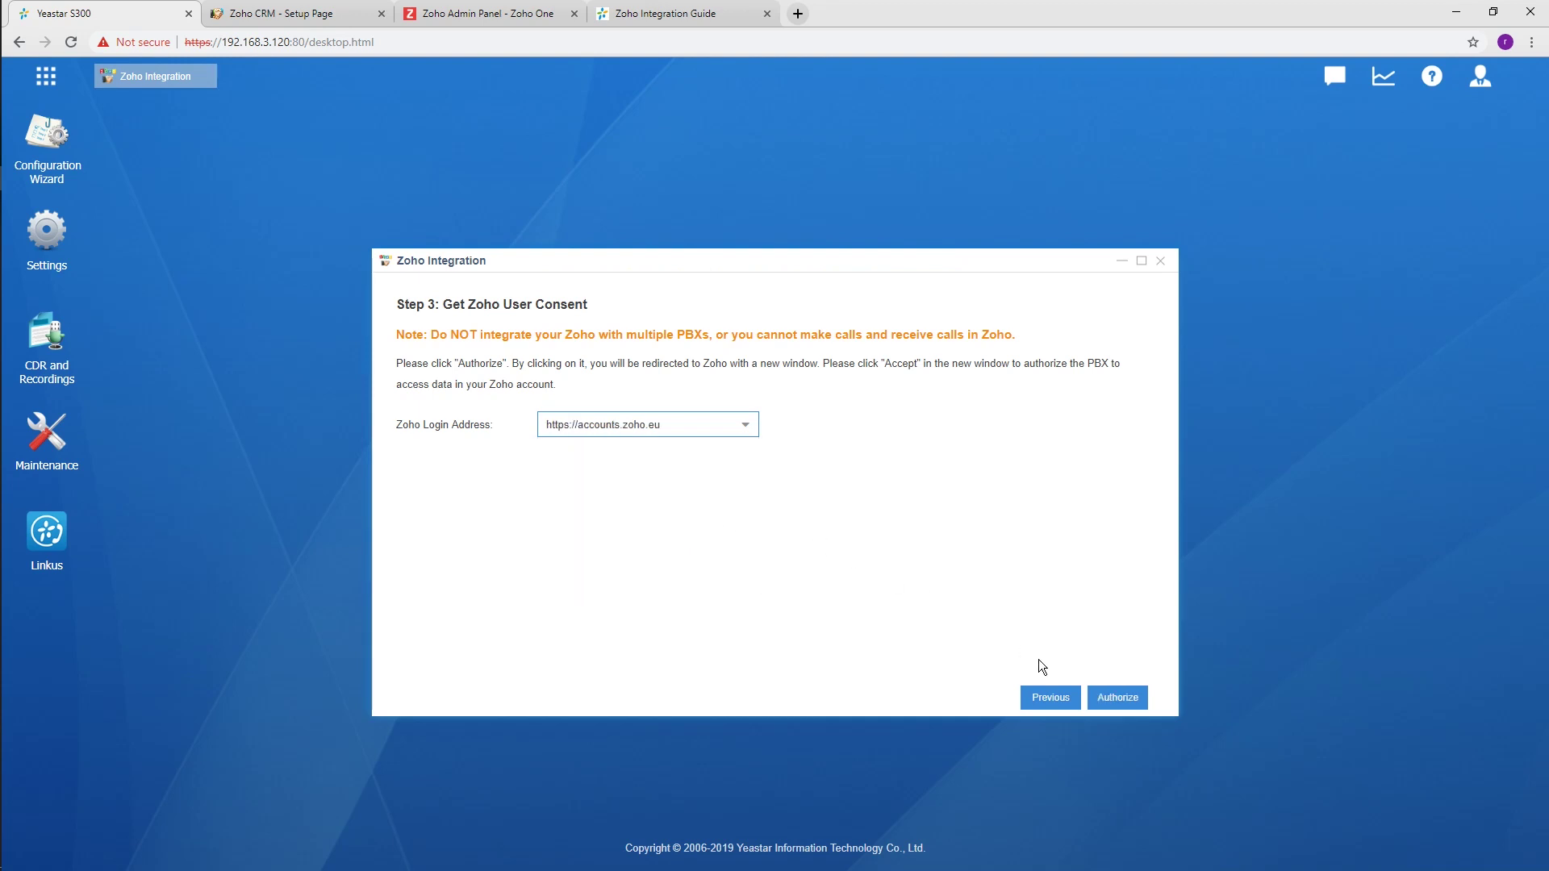
left_click(1113, 699)
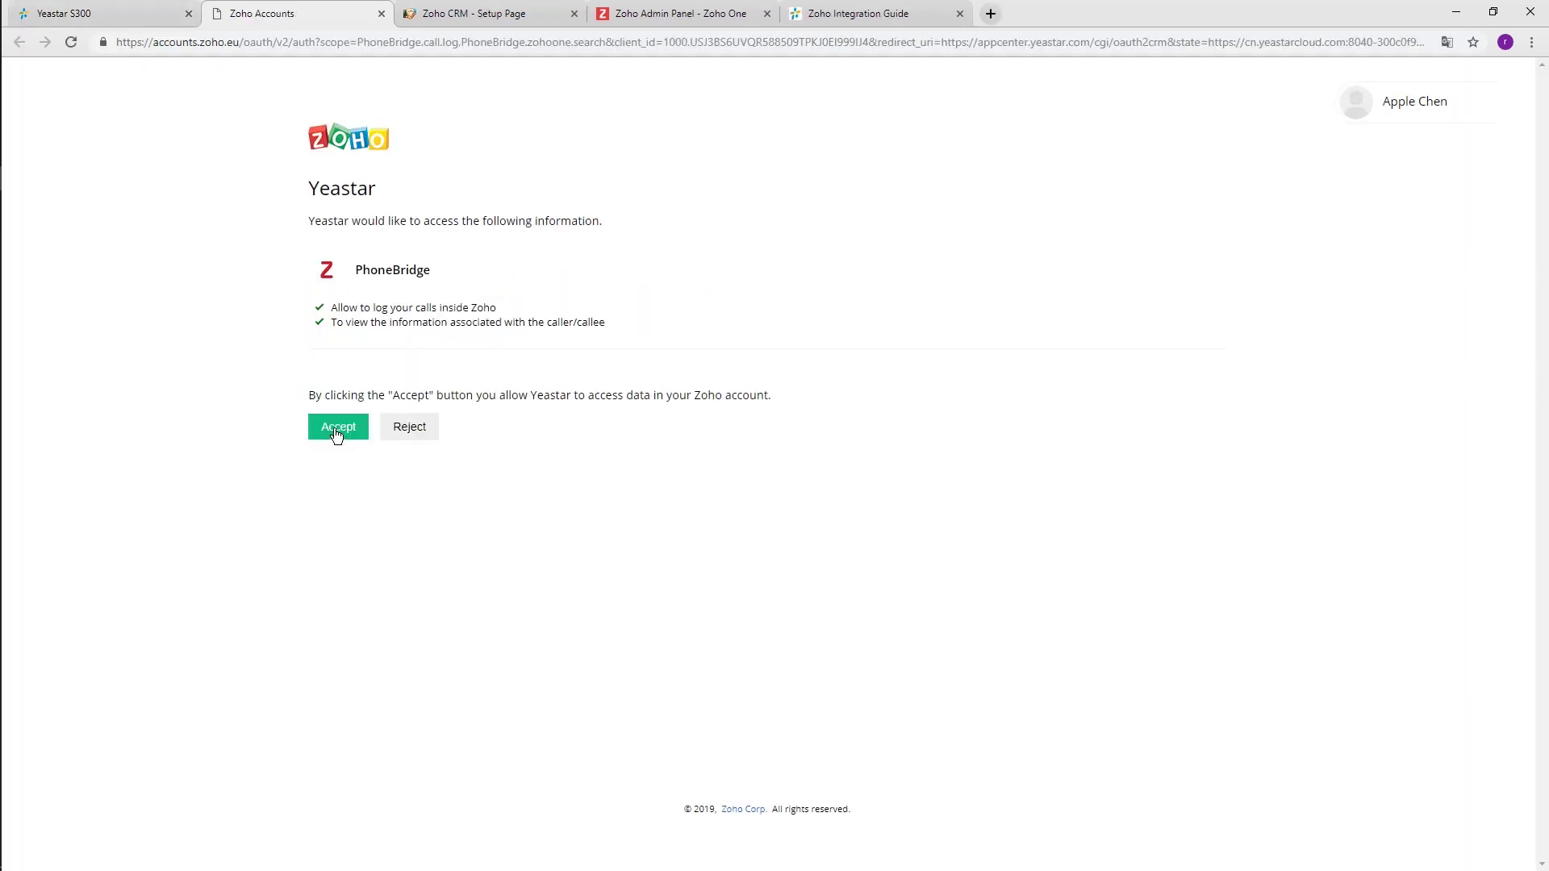
left_click(337, 428)
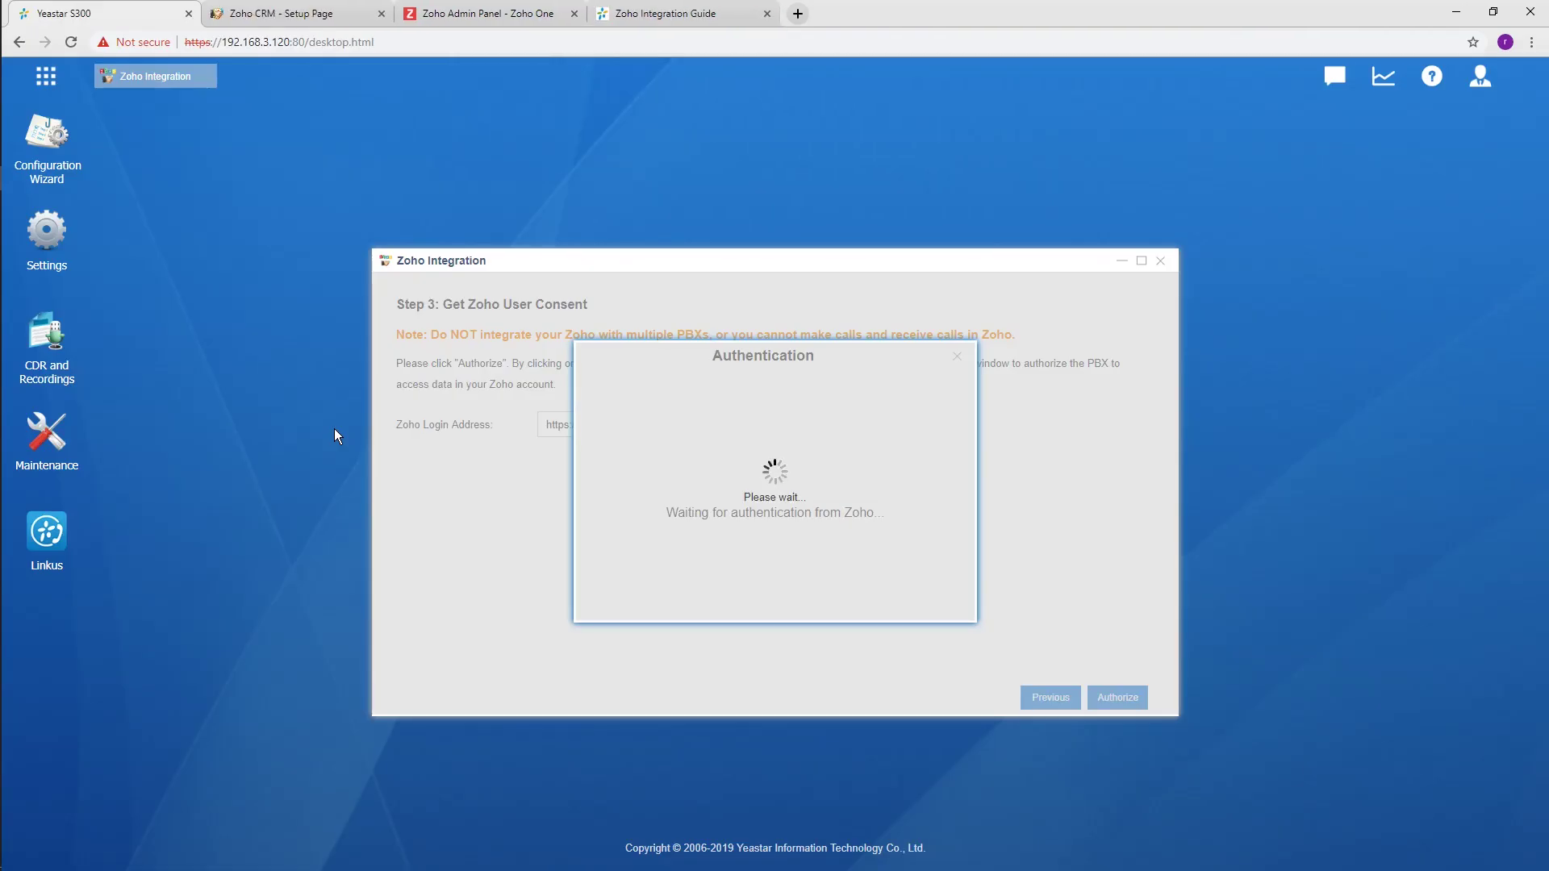
left_click(796, 603)
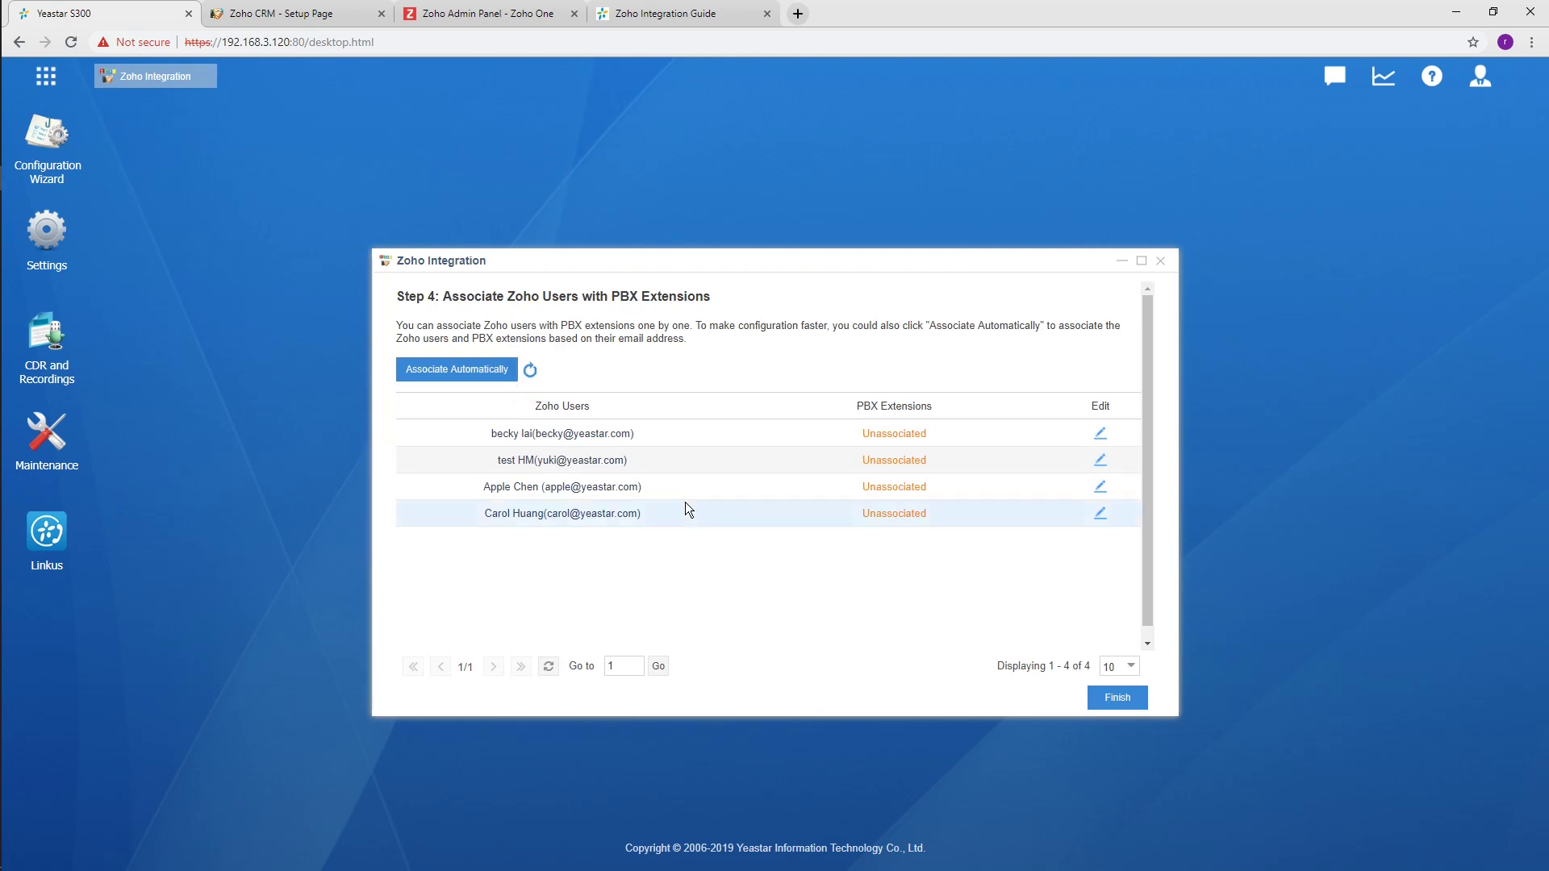
Step: Automatically associate Zoho users with PBX extensions by e-mail
left_click(474, 364)
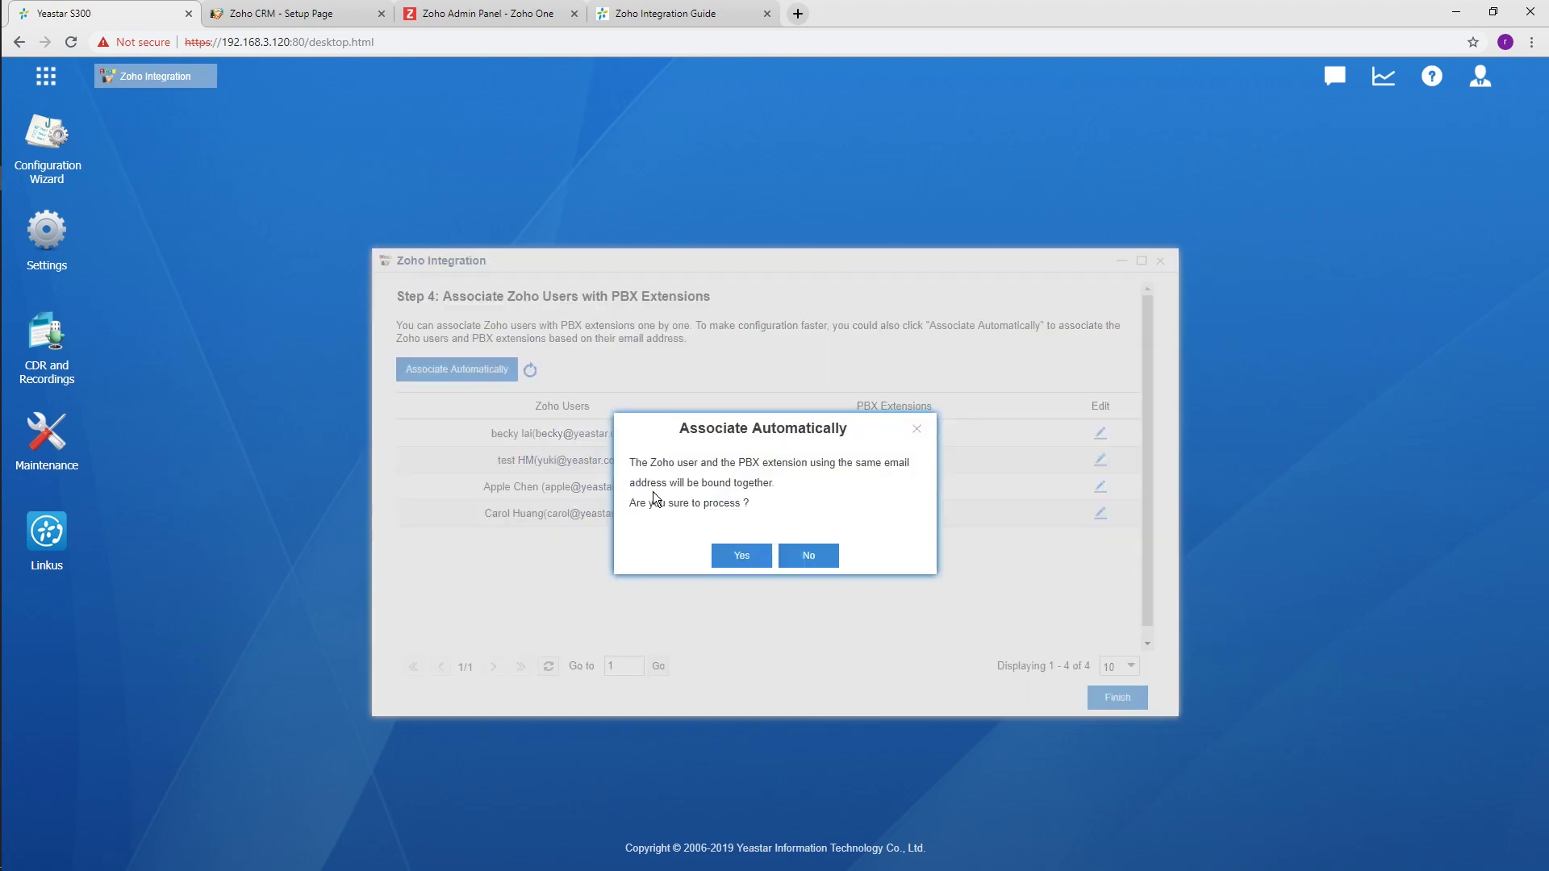
left_click(734, 555)
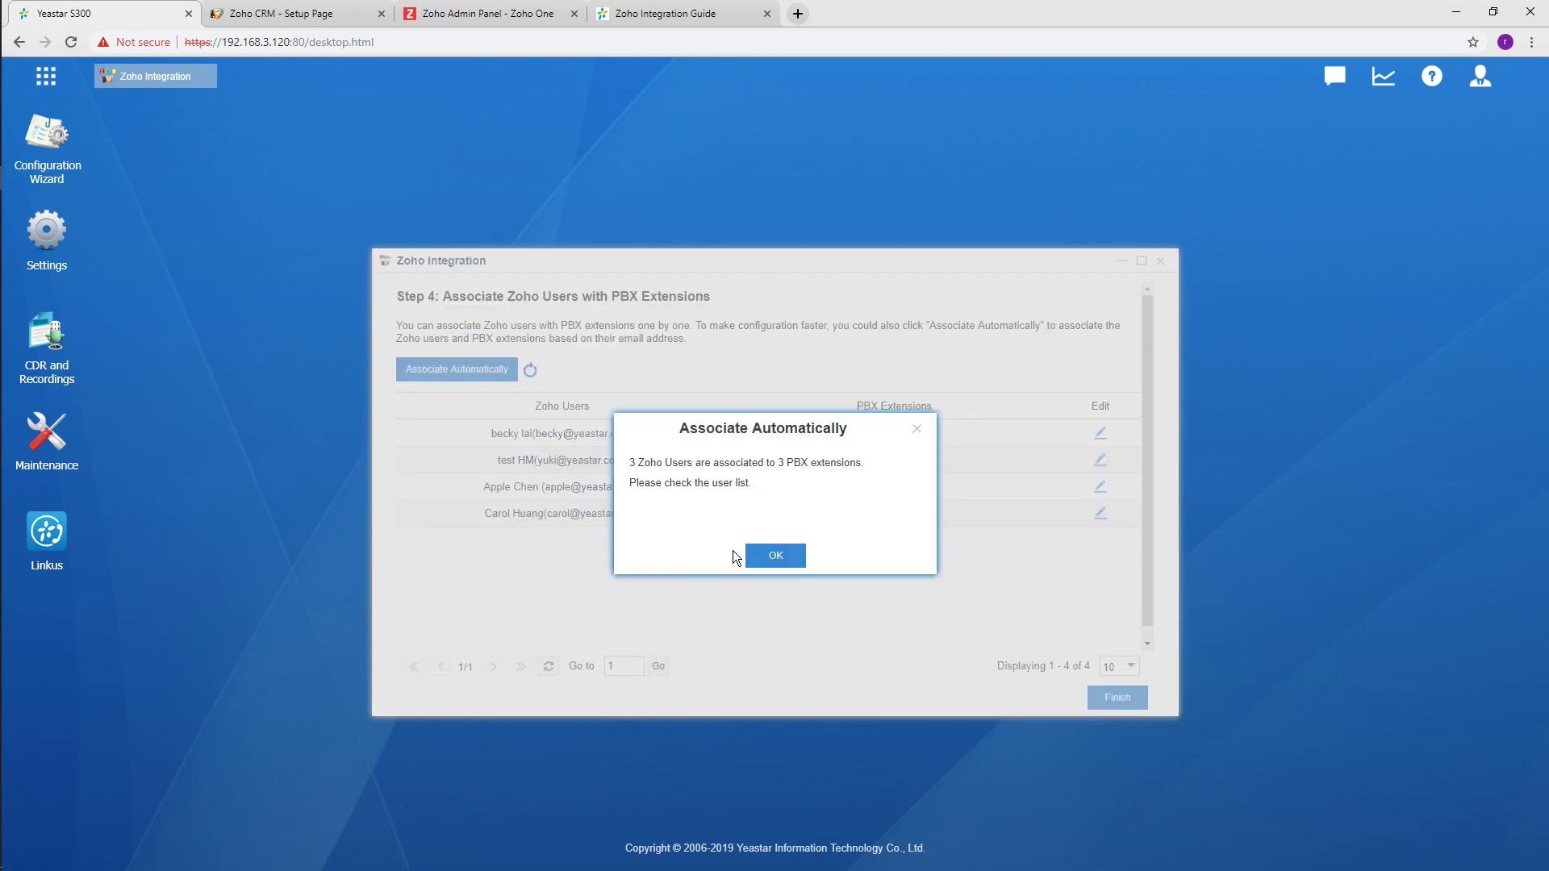
left_click(777, 556)
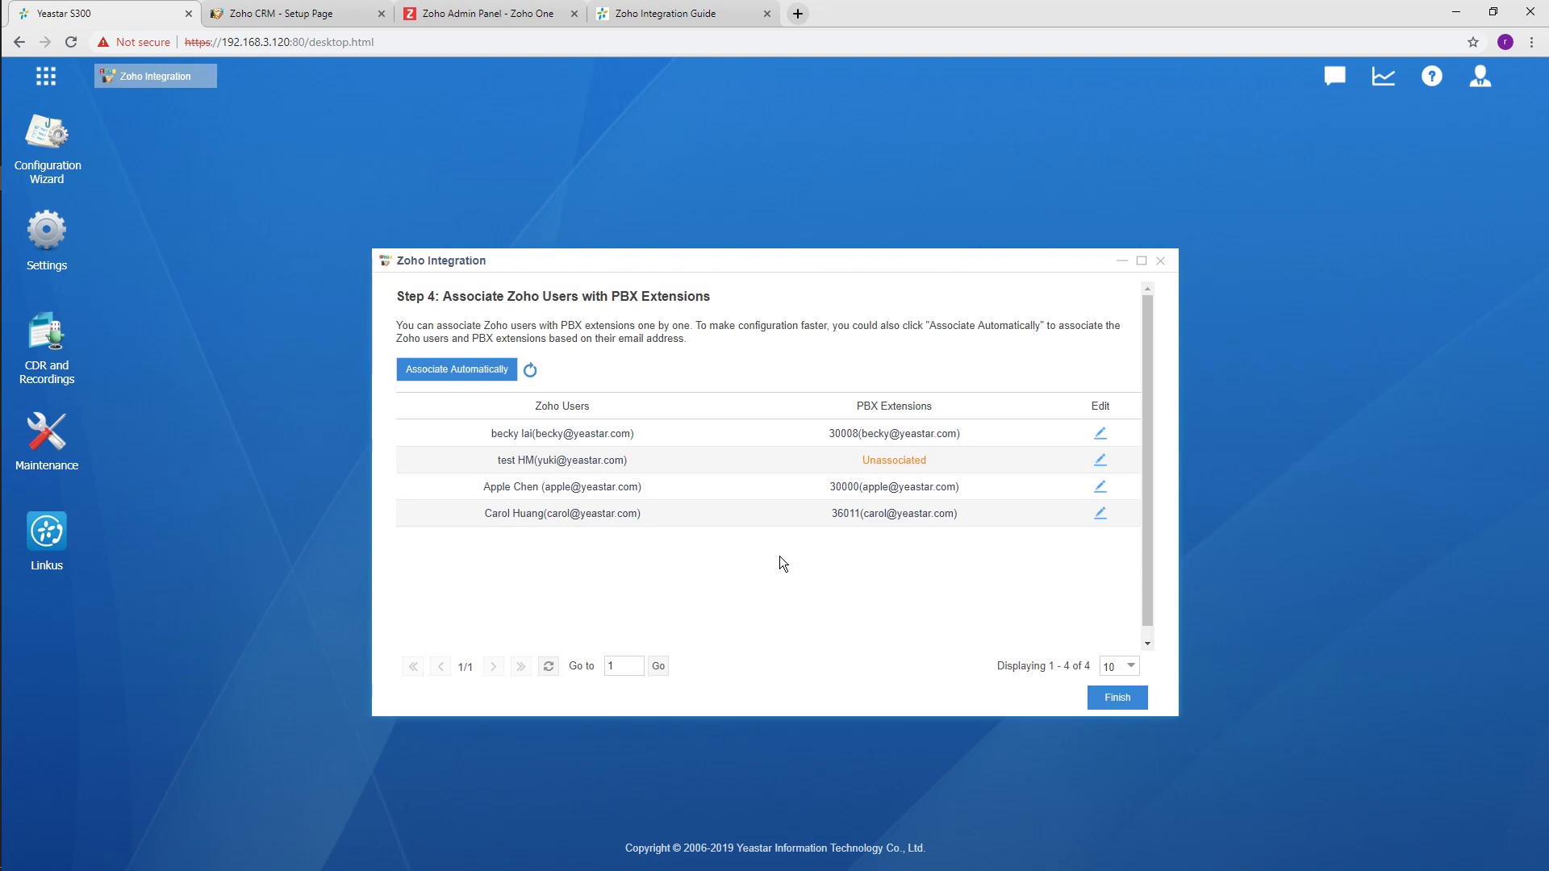
Step: Assign extension 33208 to the unassociated Zoho user and finish the wizard
left_click(1101, 461)
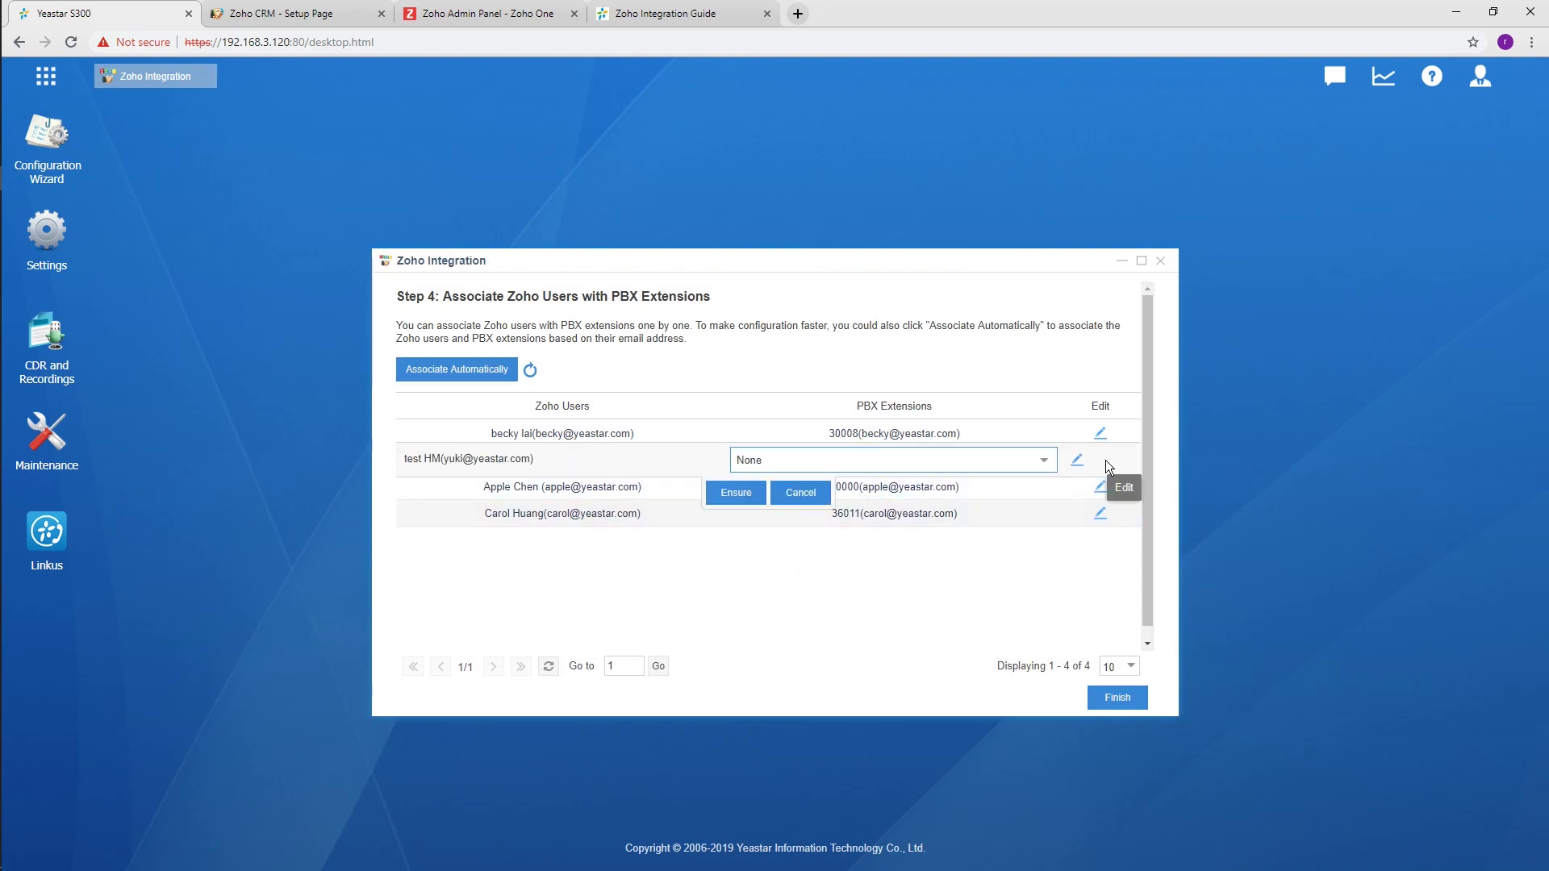
left_click(1052, 464)
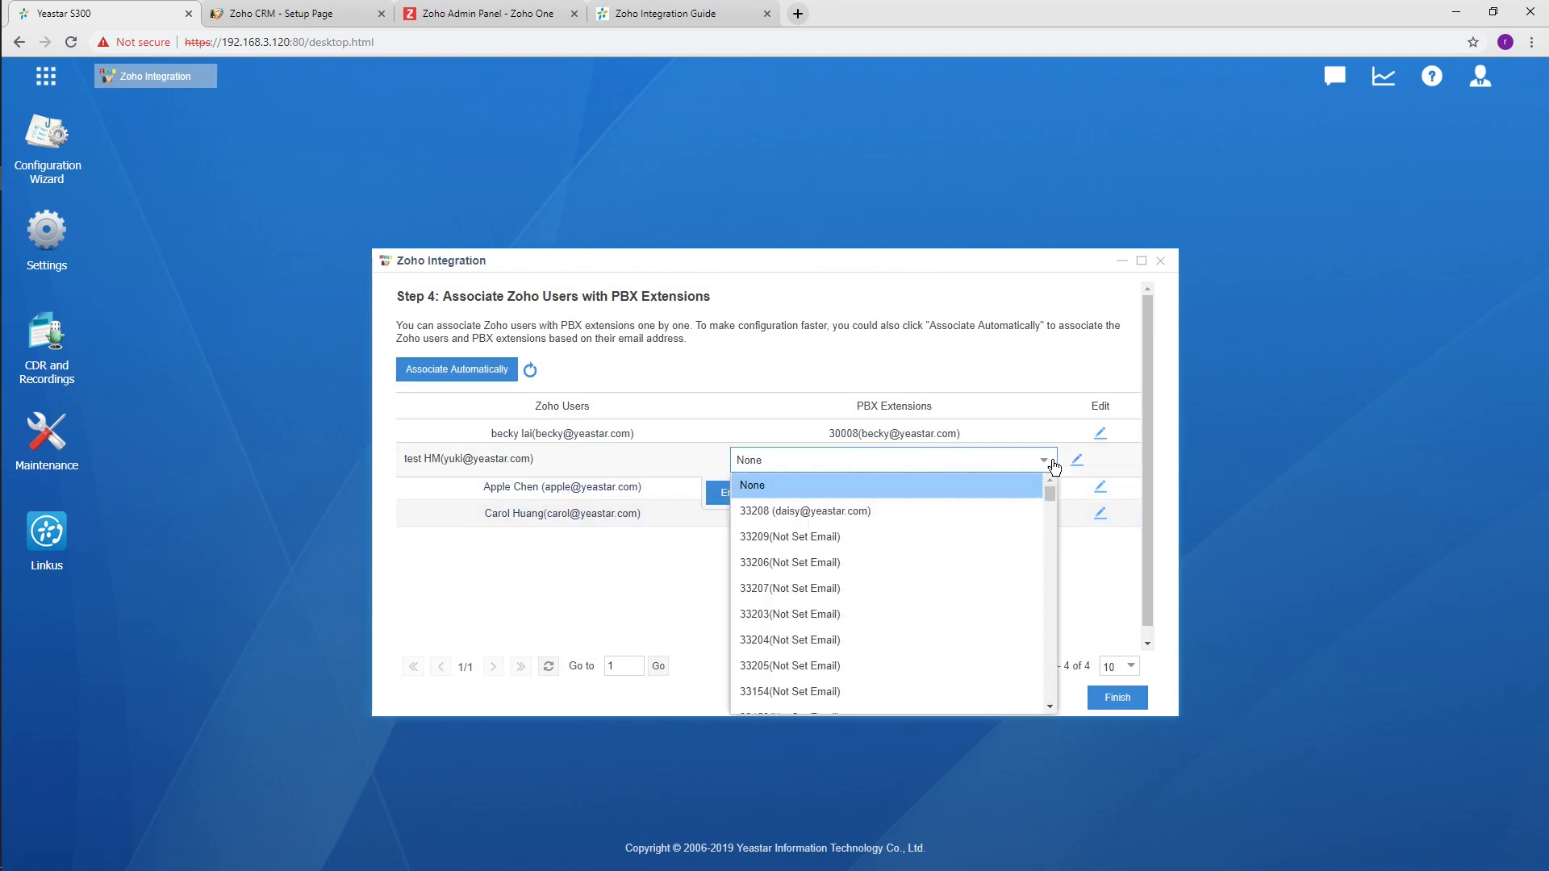
left_click(1002, 509)
left_click(746, 493)
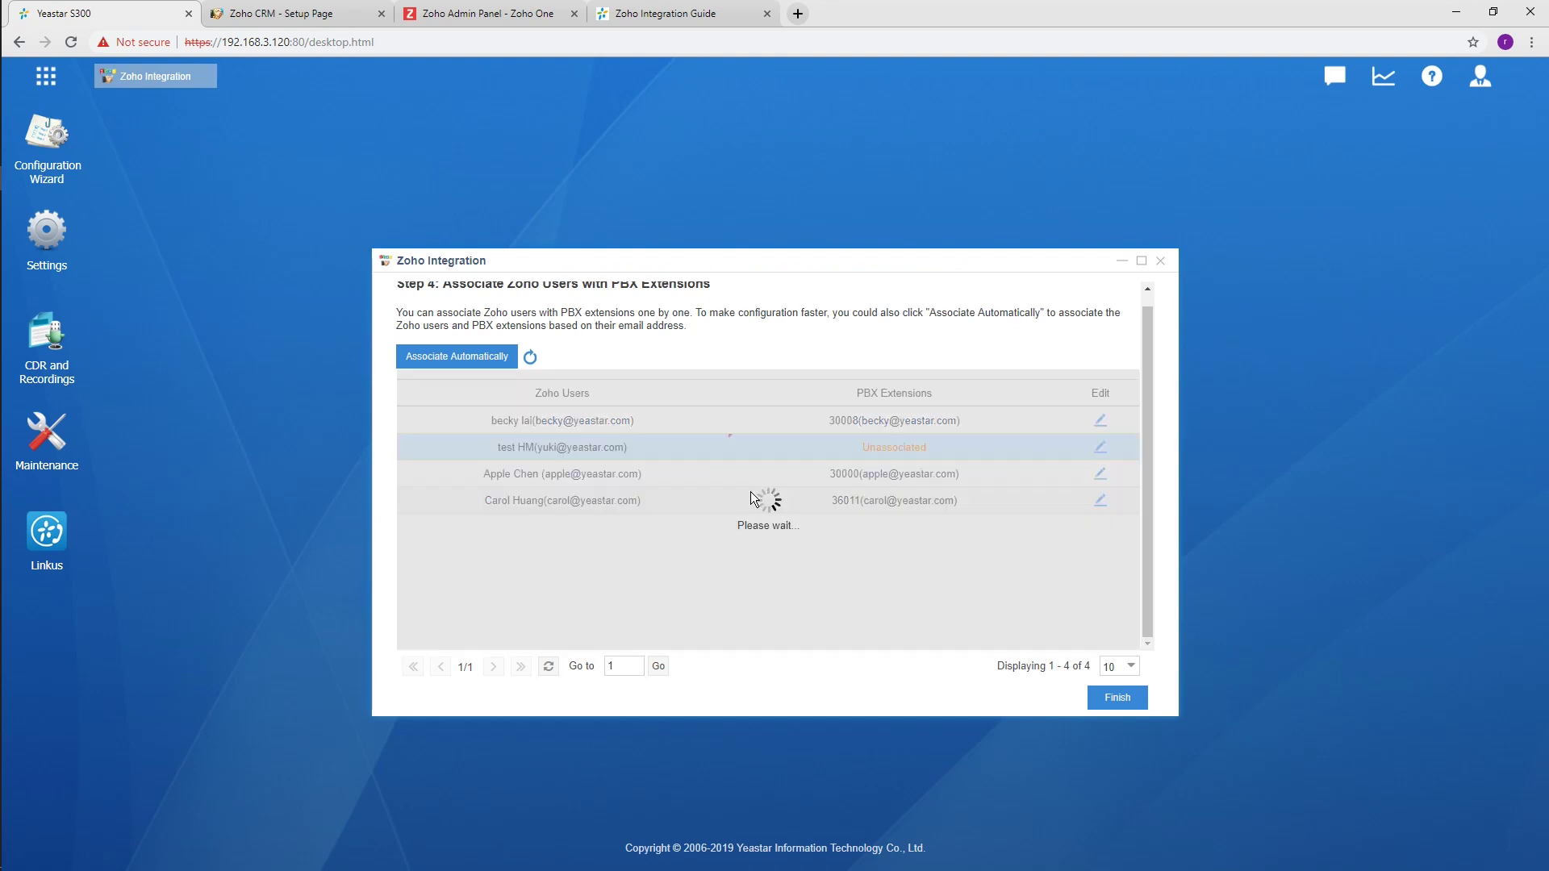
left_click(1119, 698)
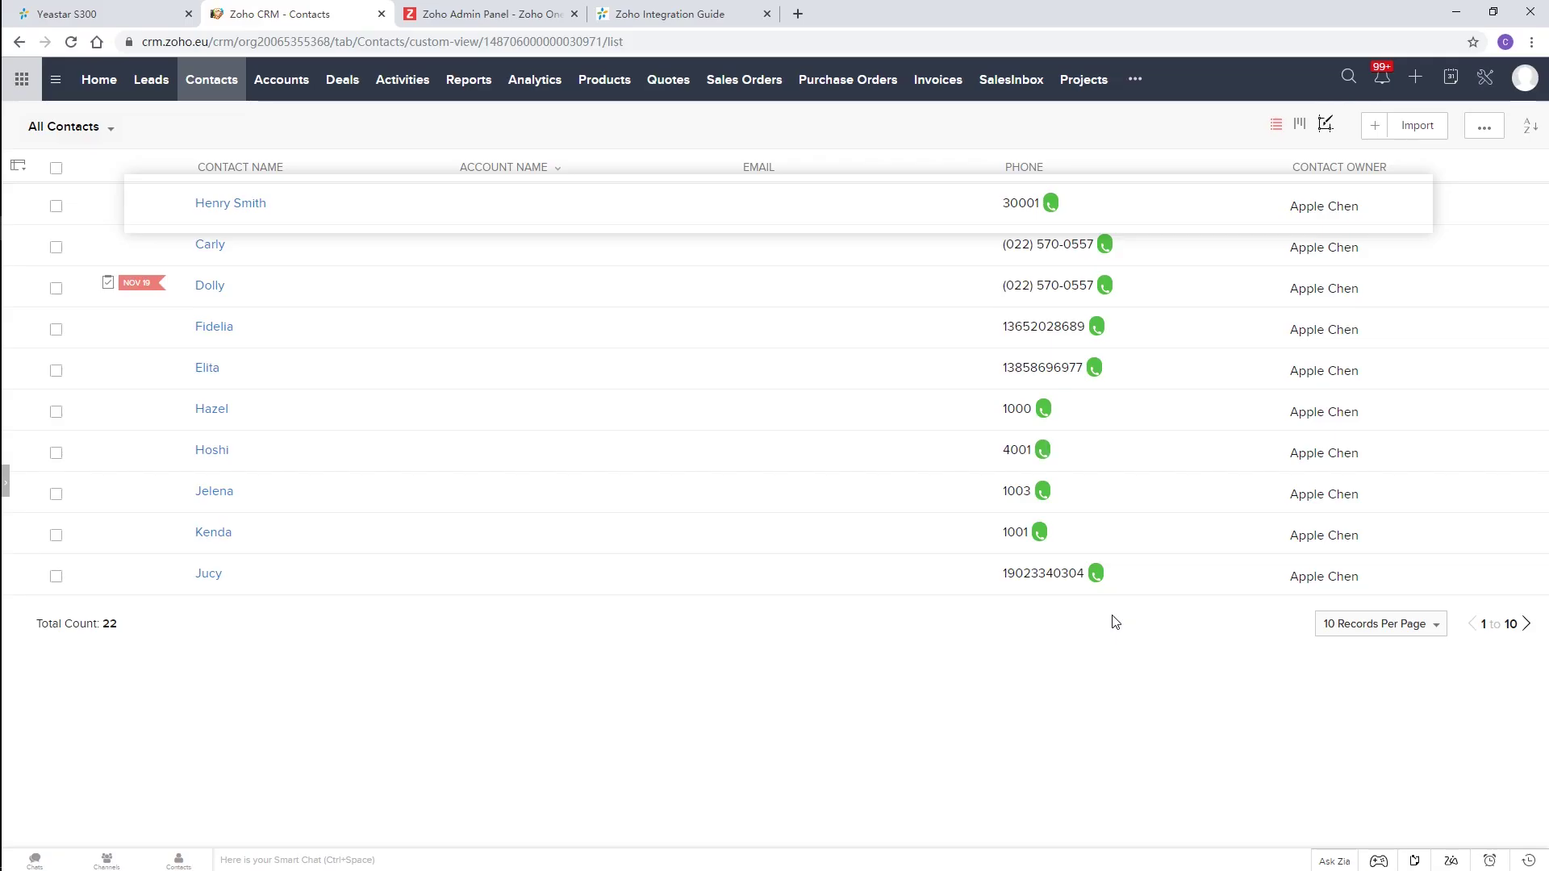
Step: Call the contact at 30001, note 'roadmap 10am dec12' as the description, and end the call
left_click(1066, 208)
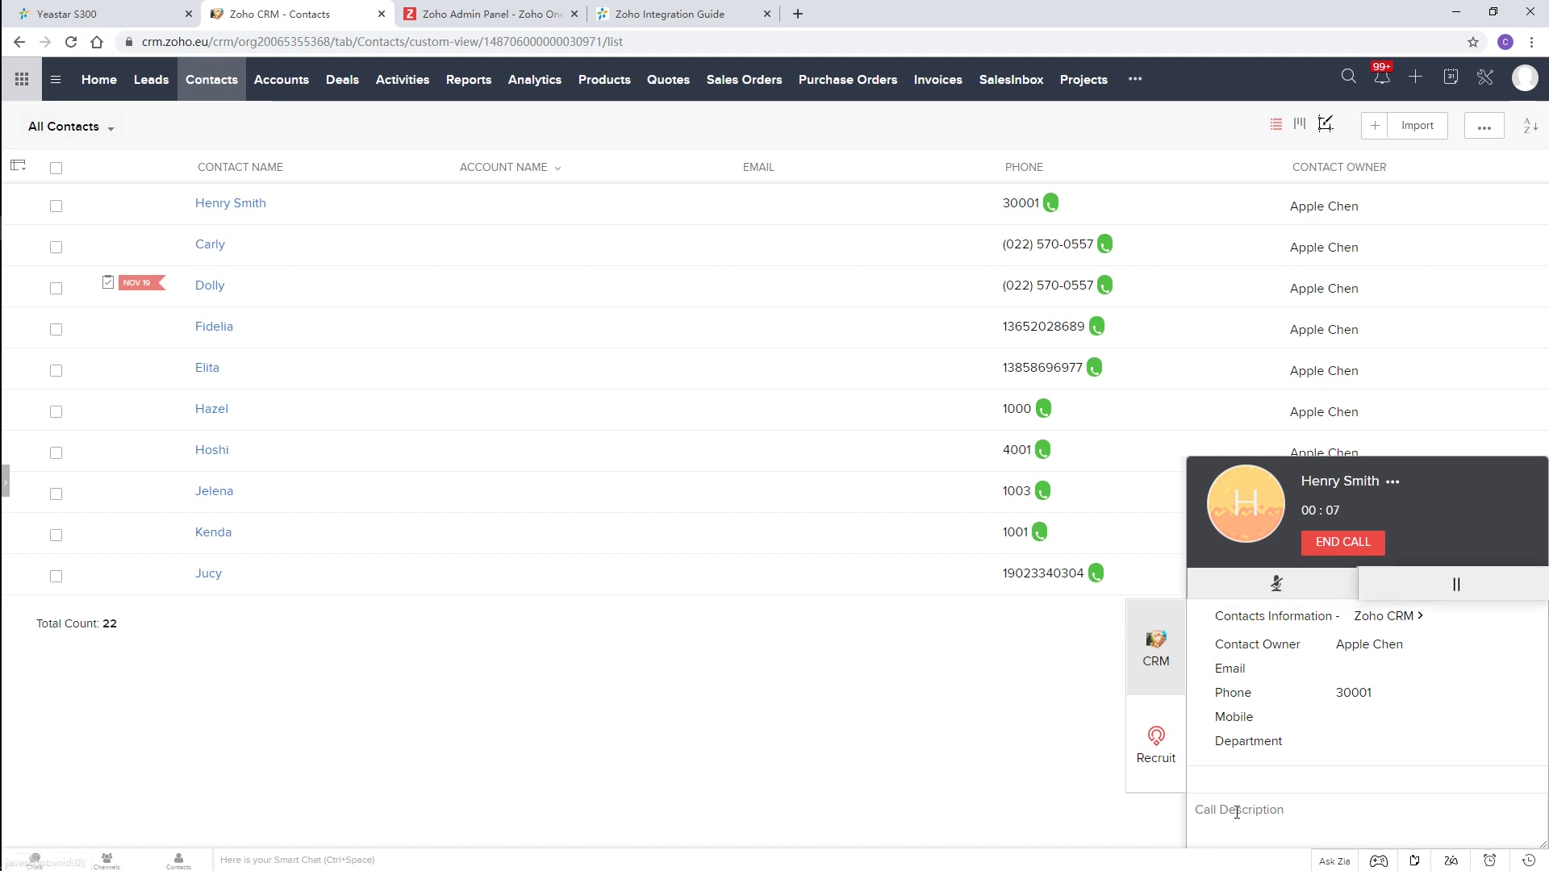
left_click(1210, 801)
type("road")
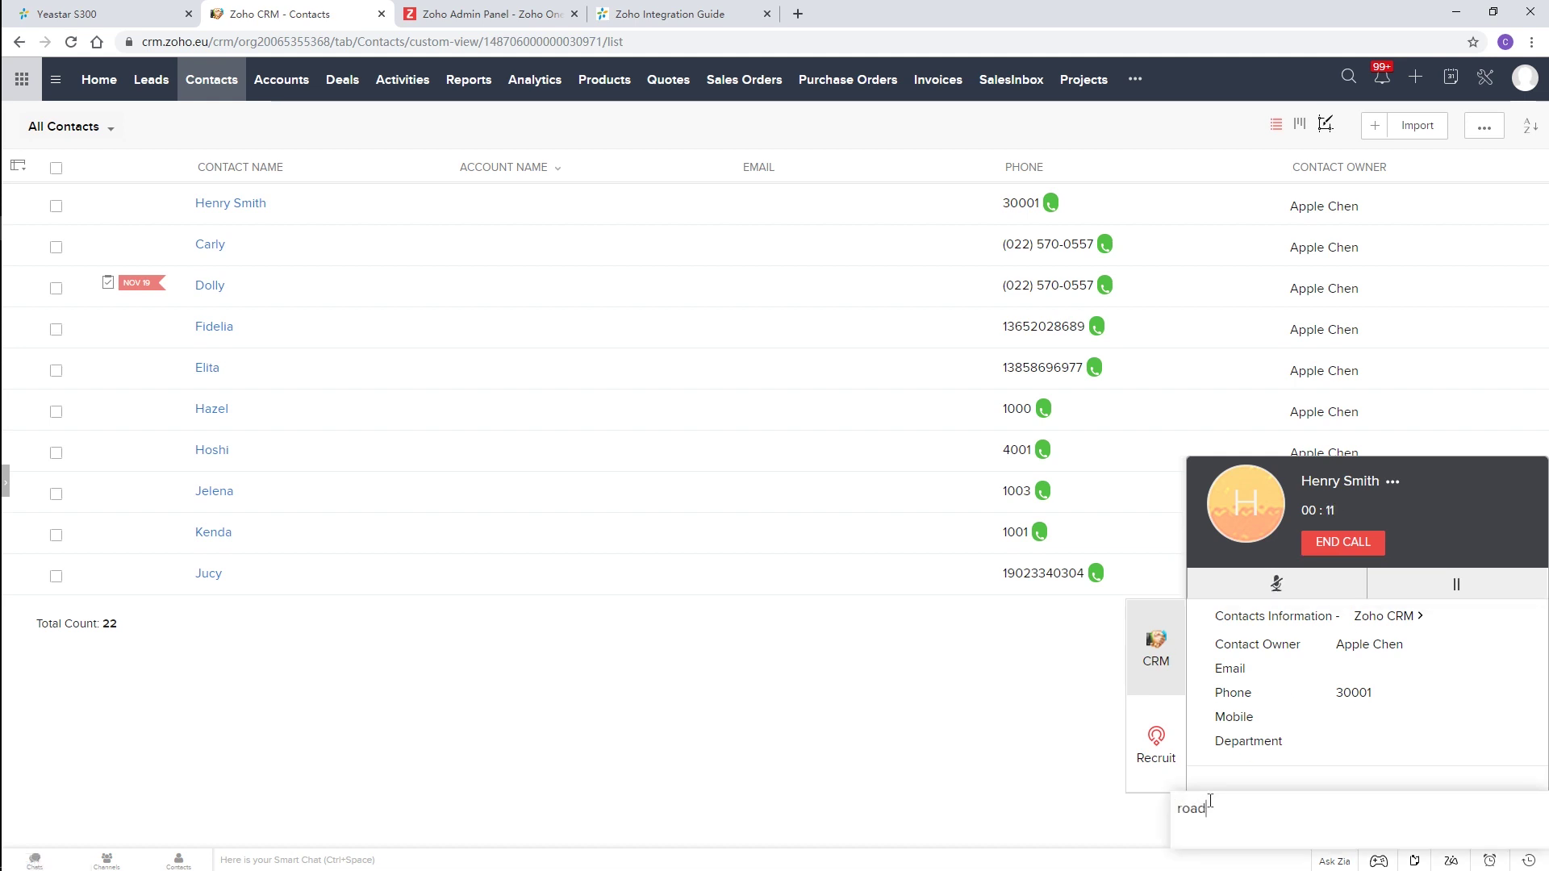
type("map 10am dec12")
left_click(1355, 546)
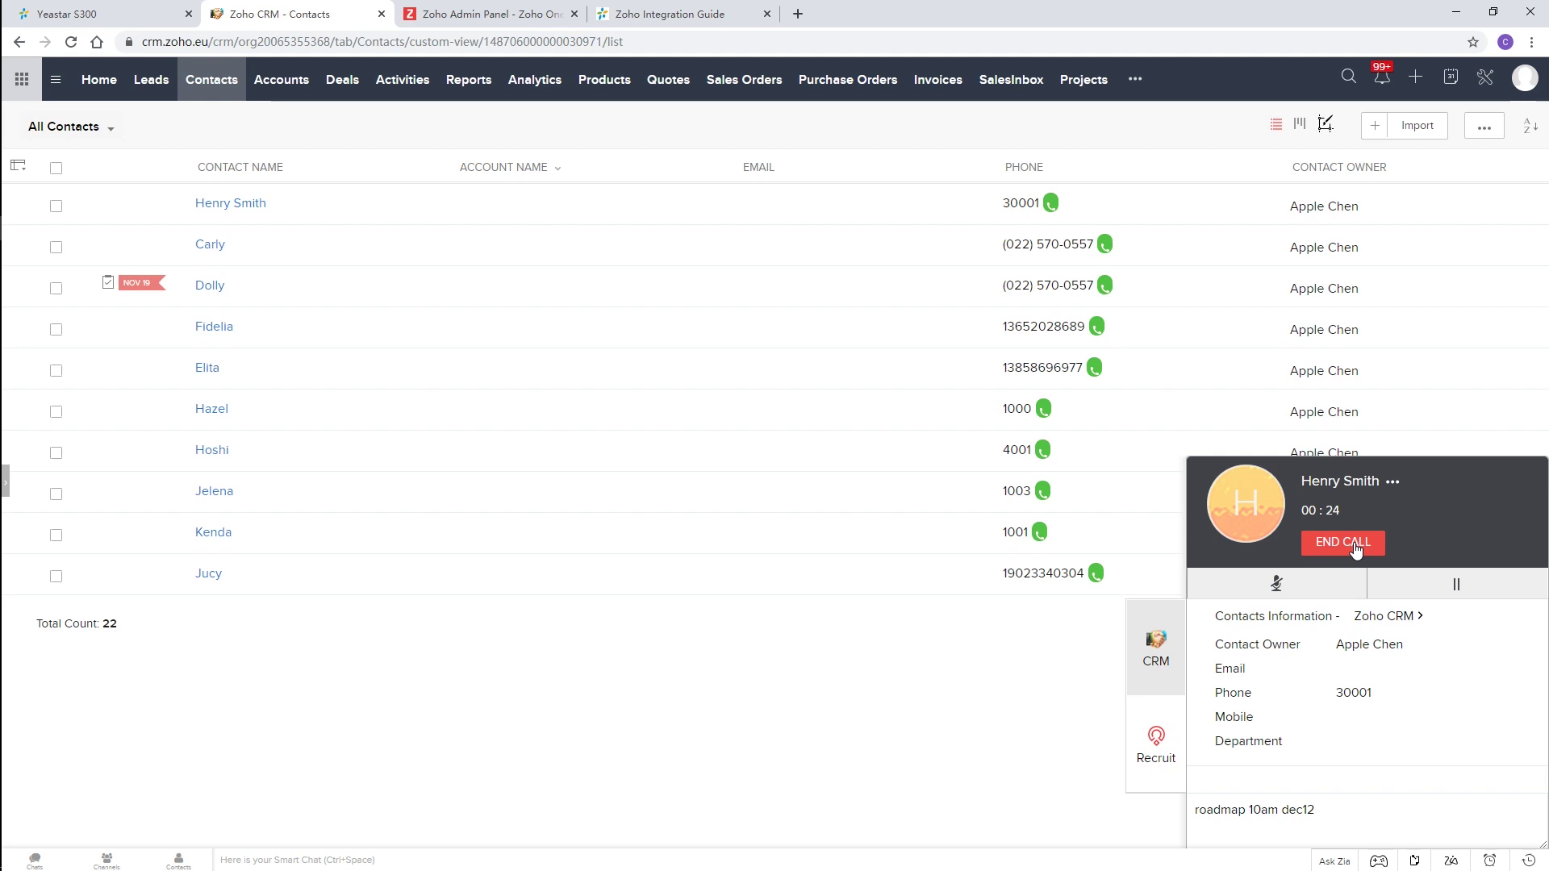
Step: Add a follow-up task 'roadmap' due 12 December 2019 to the call
left_click(1355, 546)
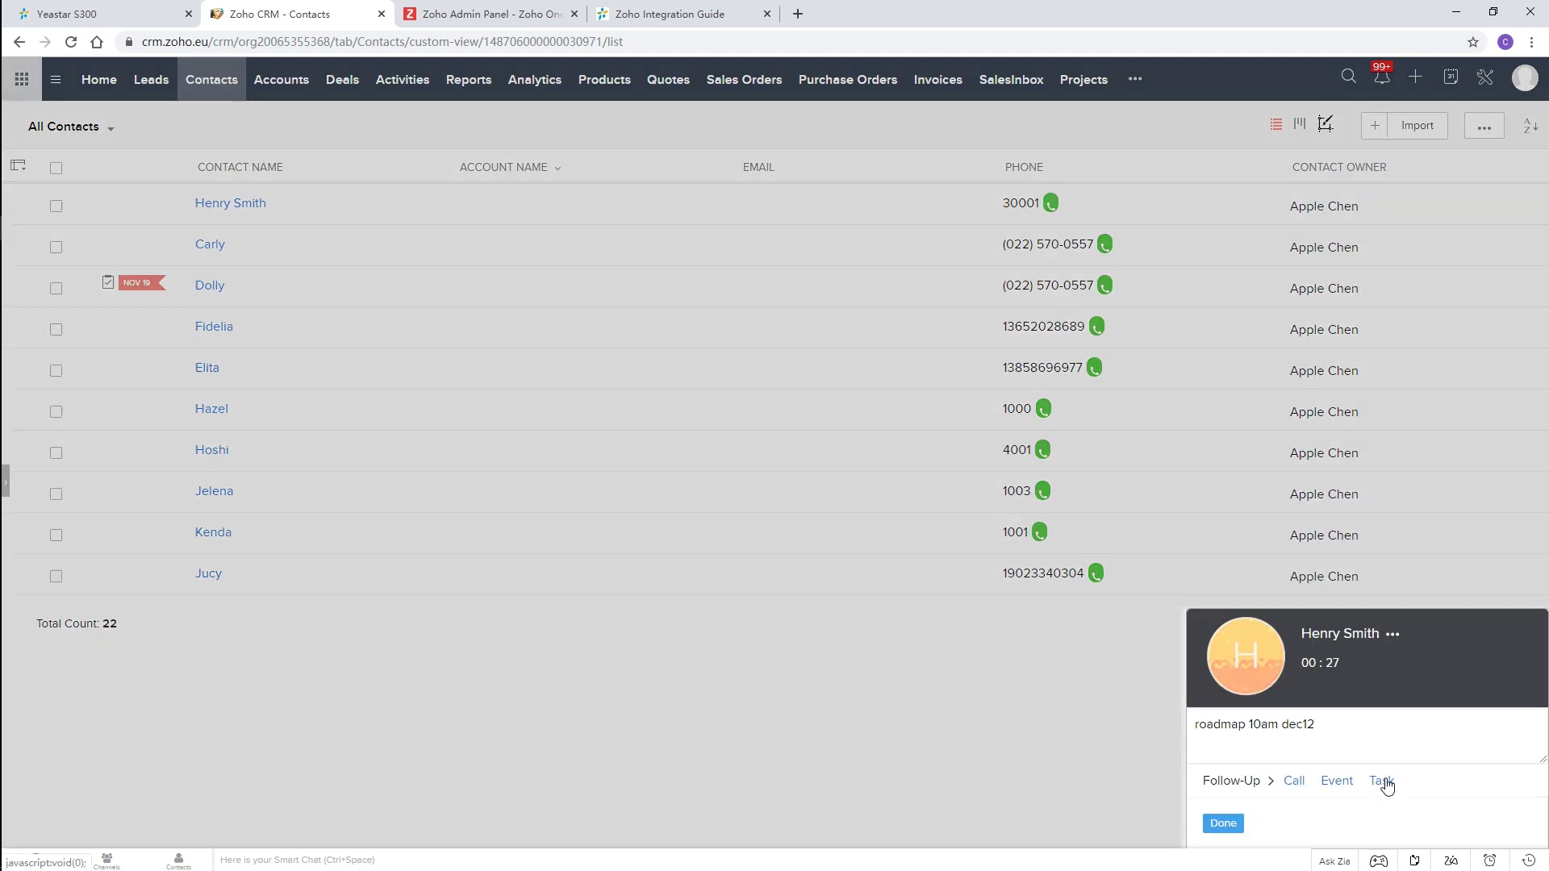
left_click(1380, 781)
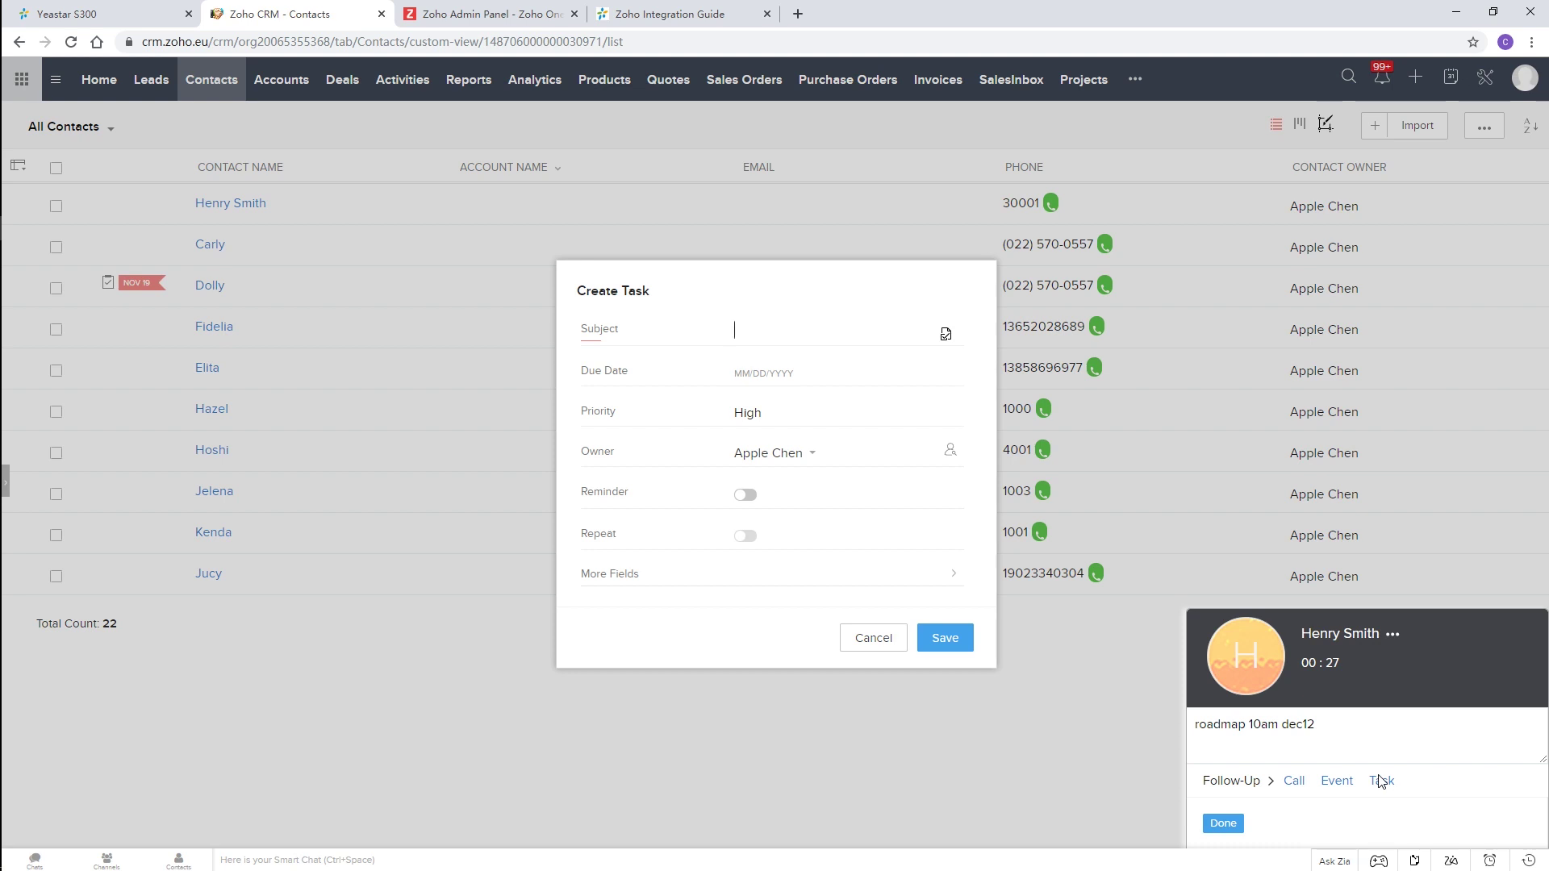
type("roadmap")
key("Tab")
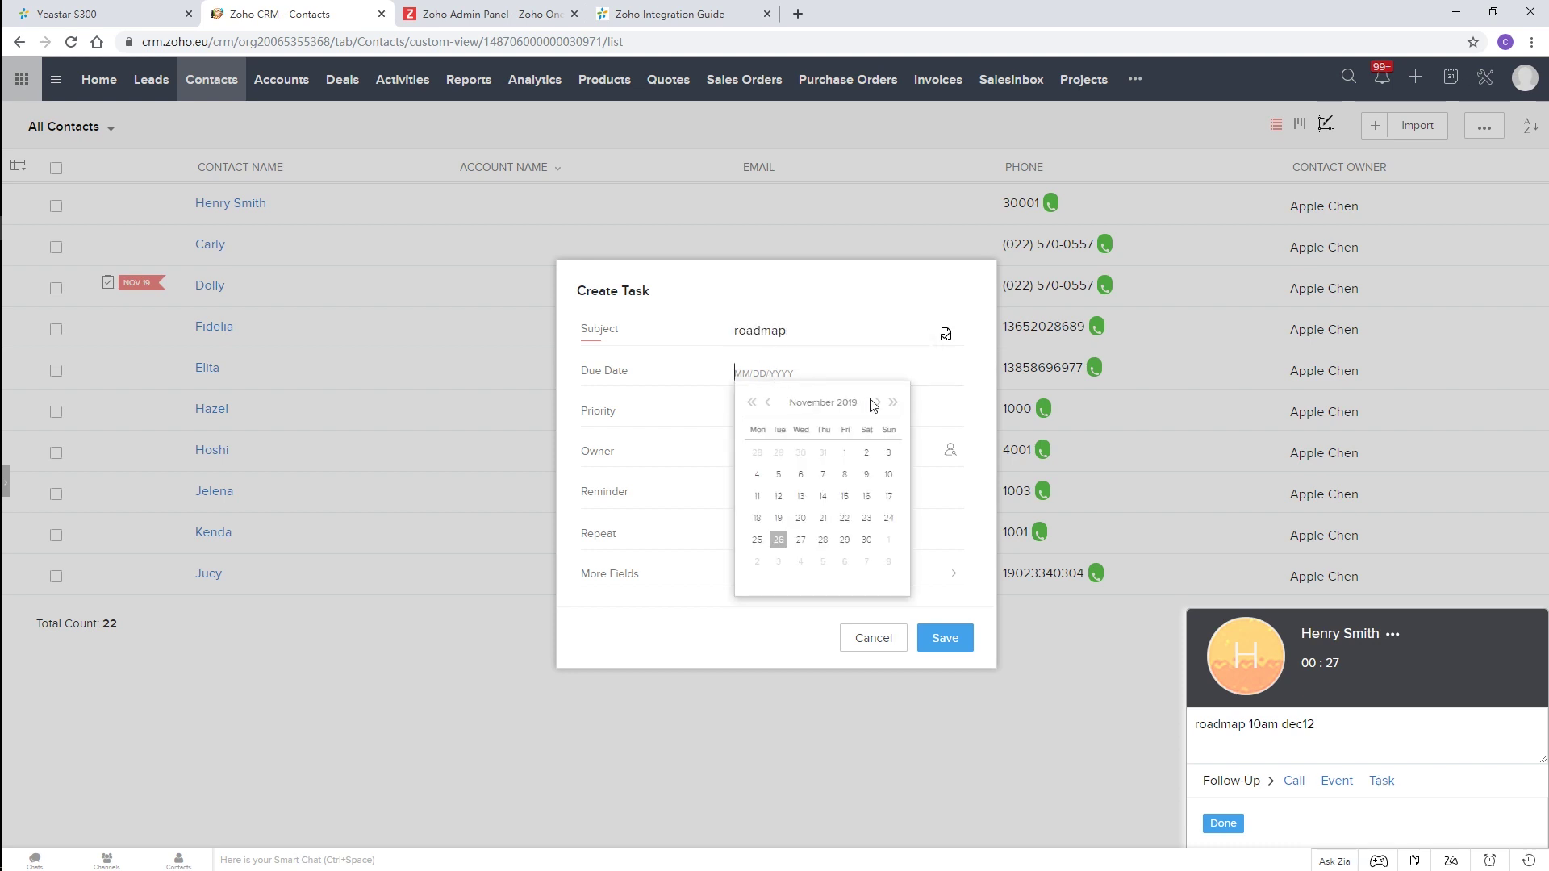
left_click(873, 403)
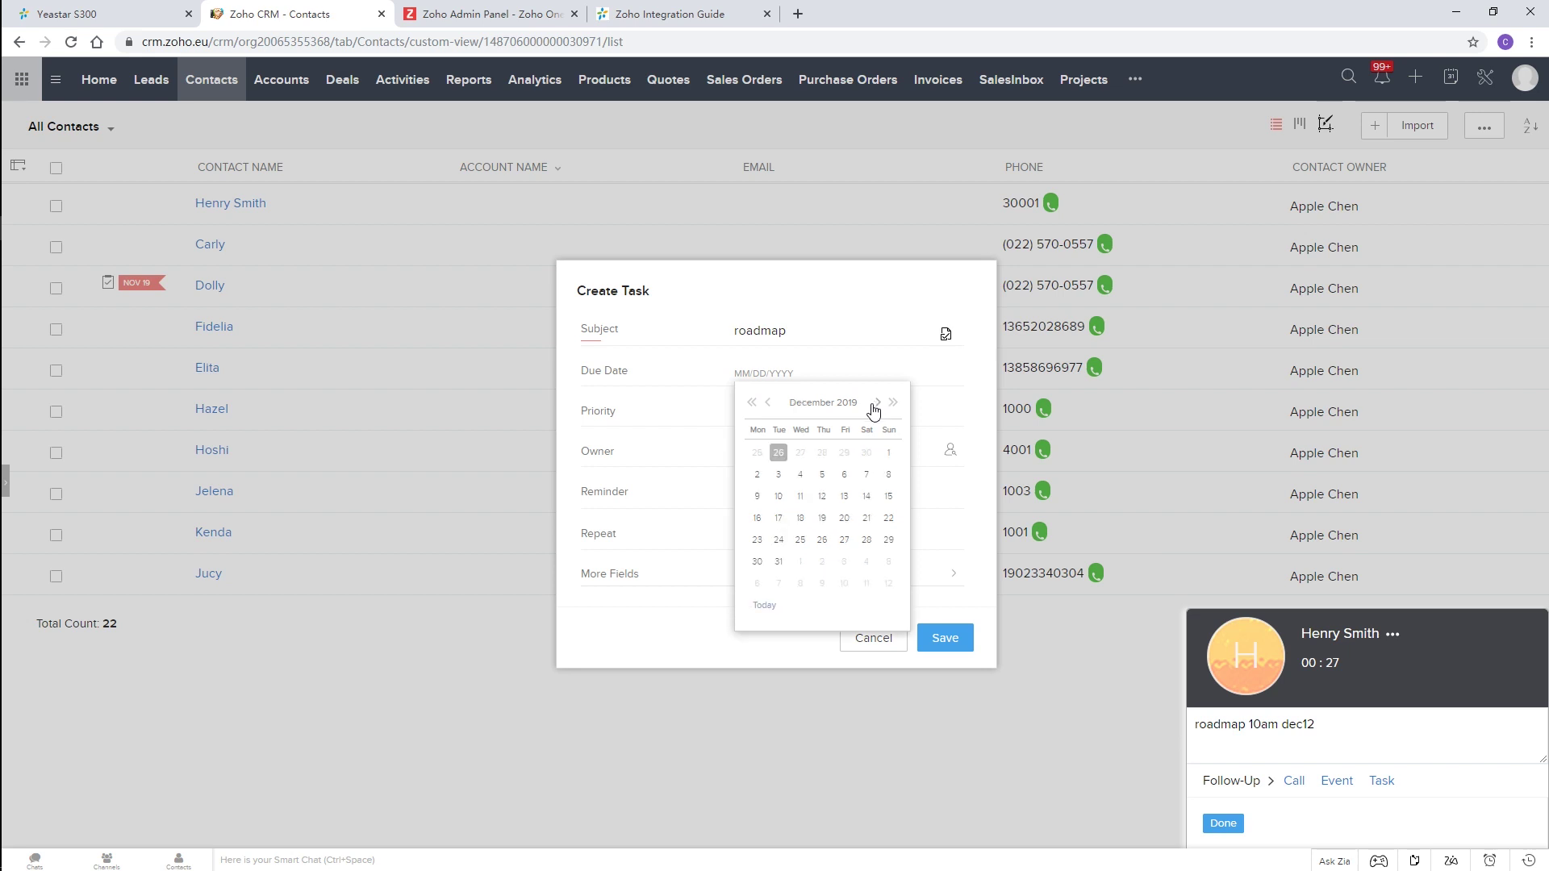
left_click(820, 497)
left_click(945, 638)
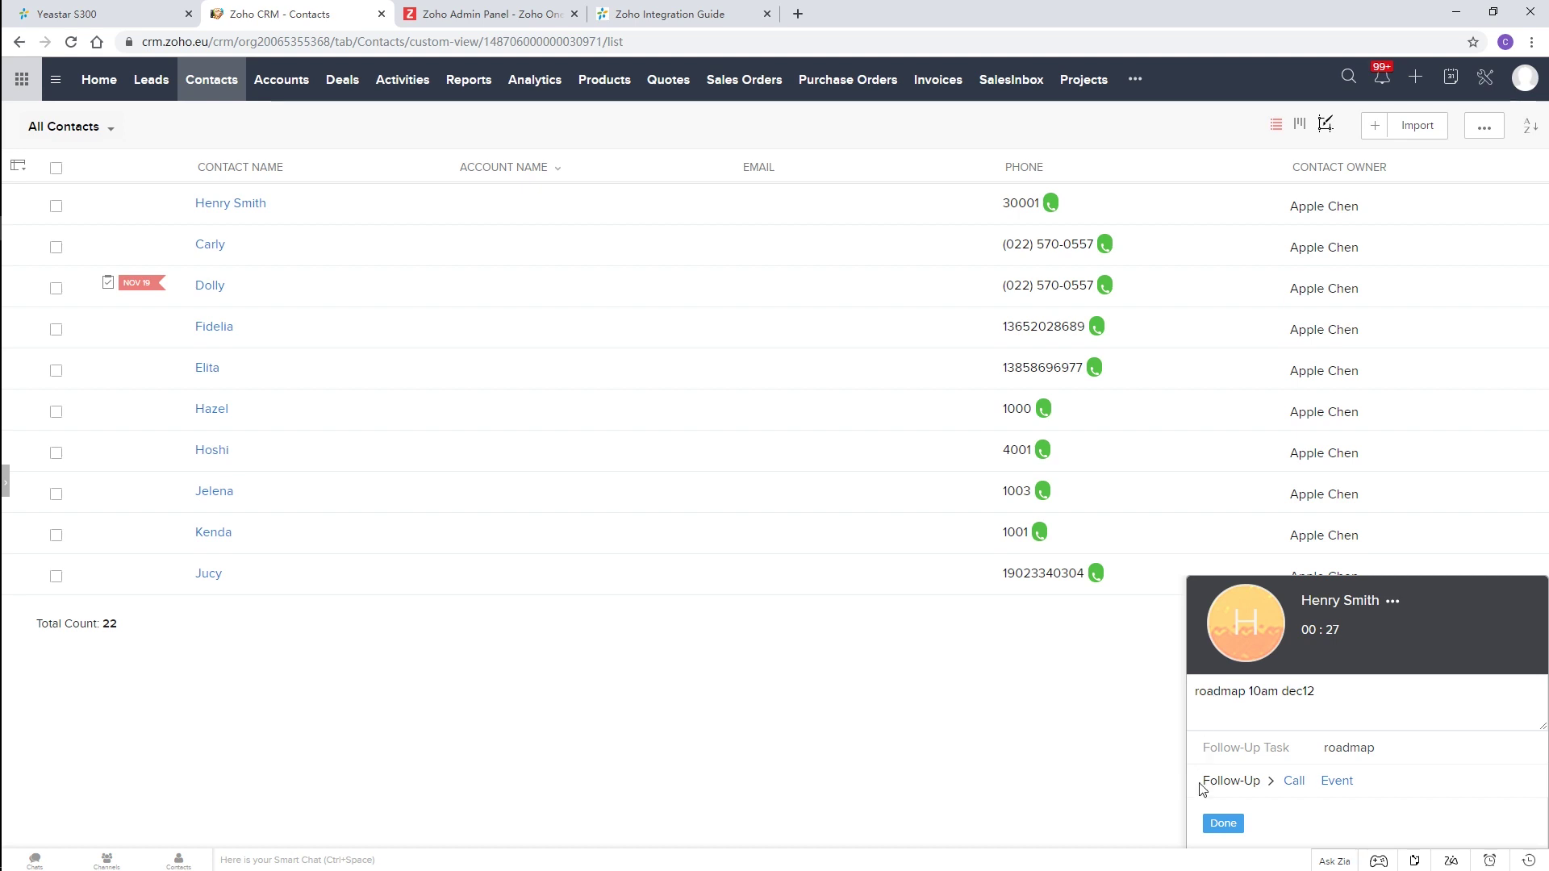
Step: Hang up the incoming 30002 call and save that caller as a new Zoho CRM contact
left_click(1223, 822)
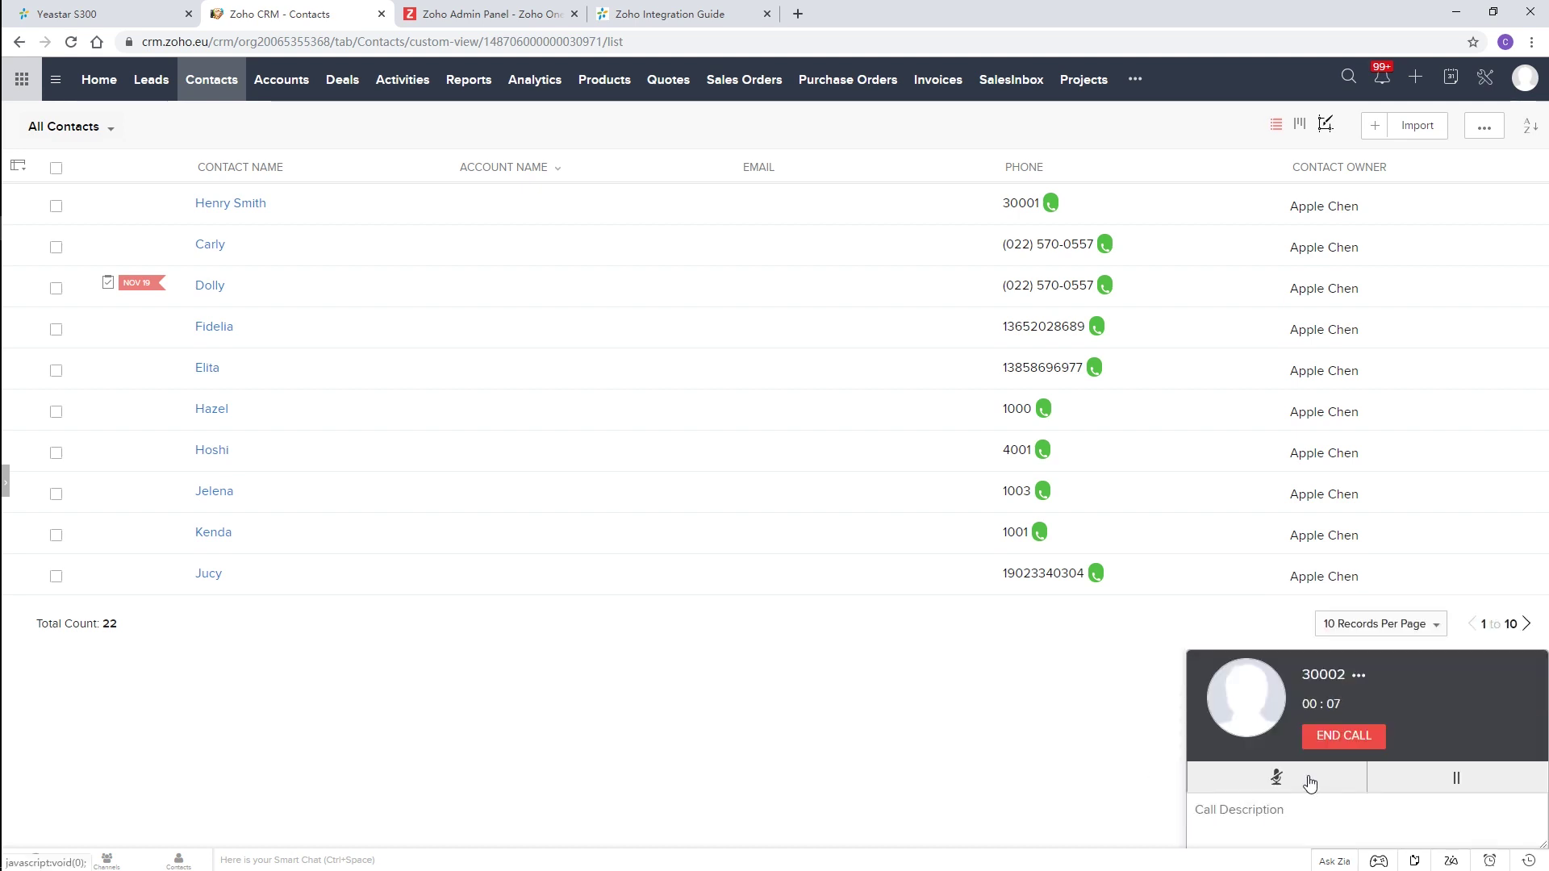
left_click(1338, 735)
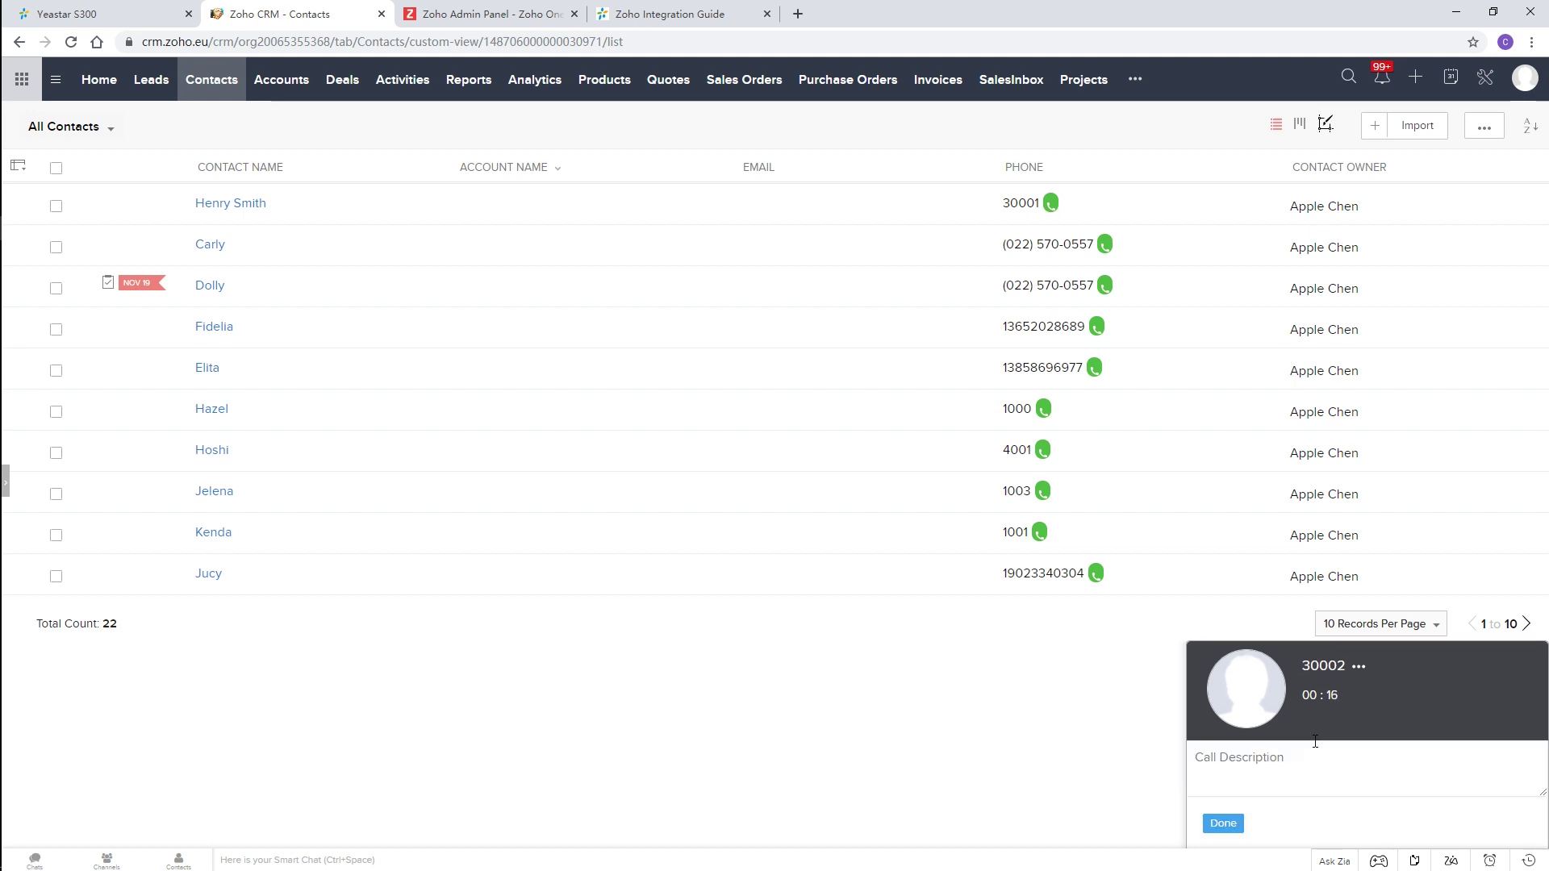
left_click(1320, 630)
mouse_move(1364, 671)
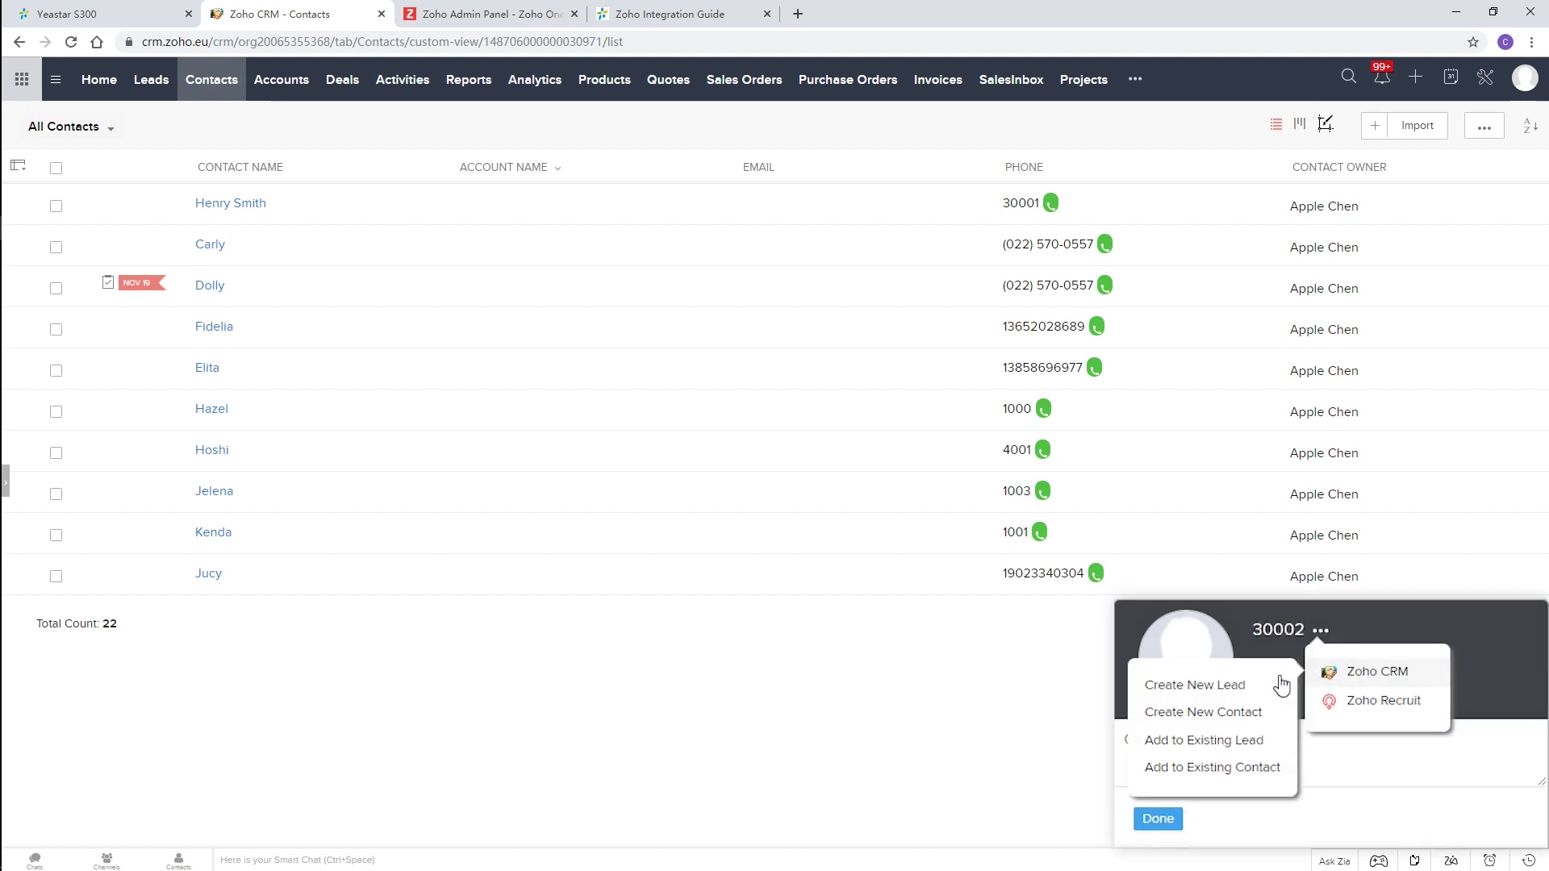
left_click(1243, 720)
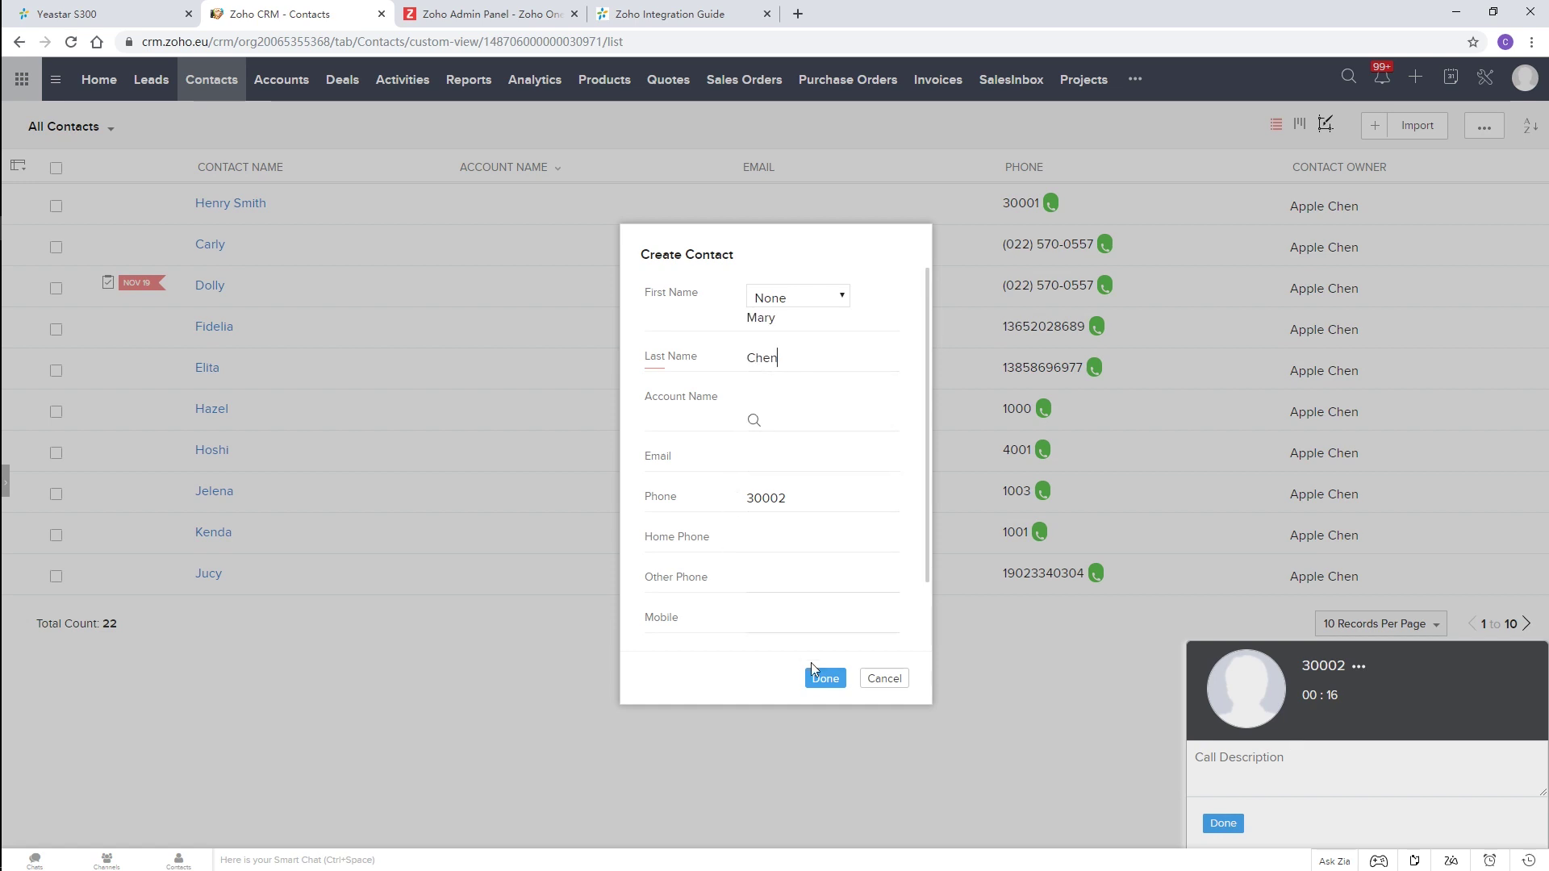
left_click(819, 682)
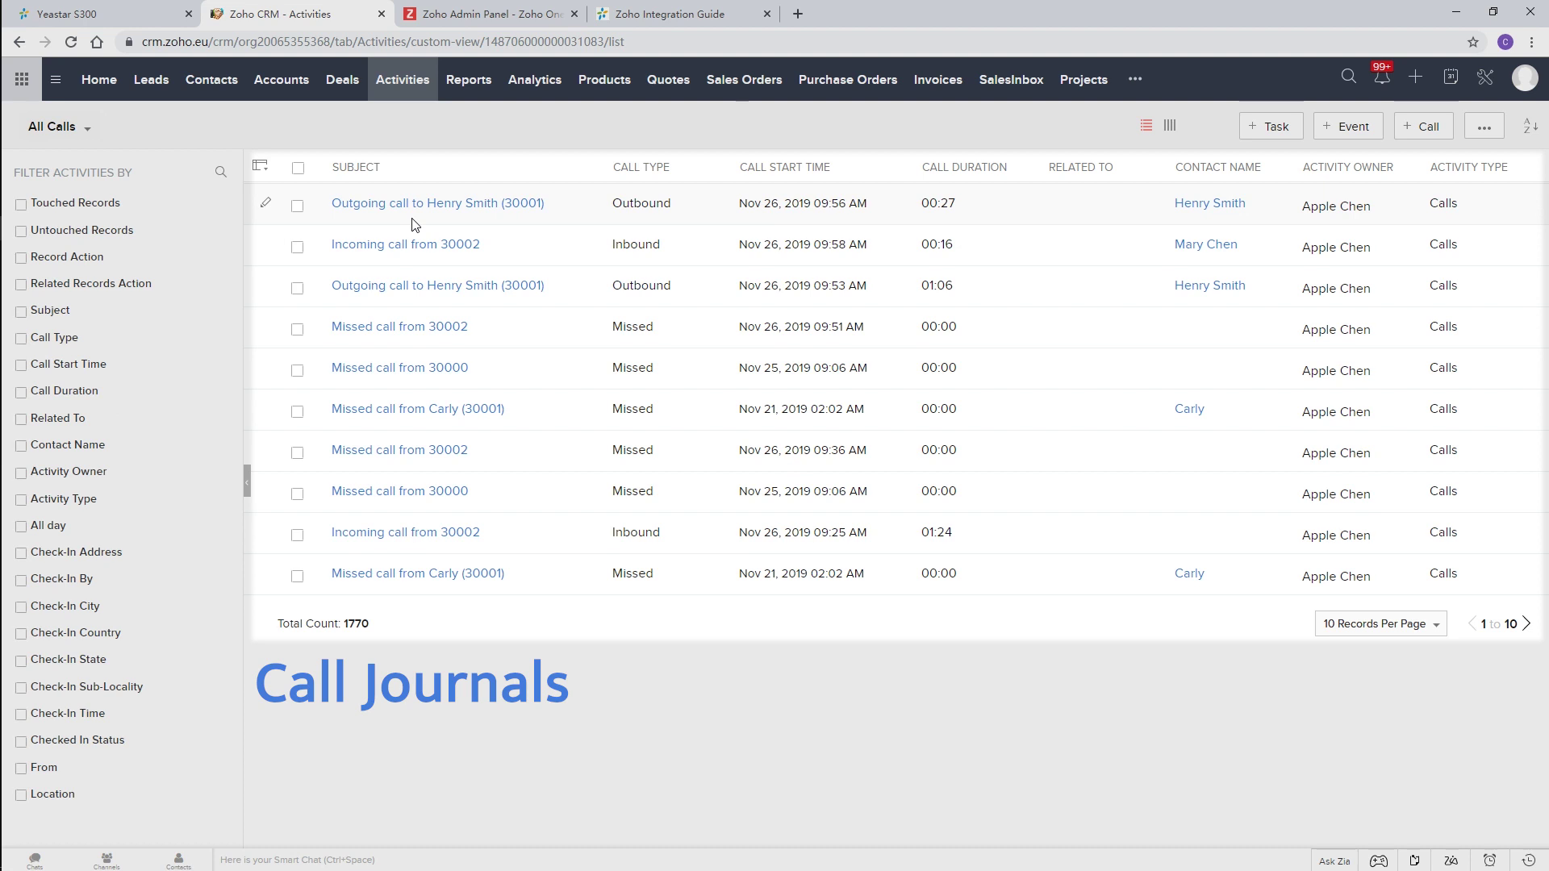
Step: Open the 'Outgoing call to (30001)' record from the All Calls list
left_click(415, 204)
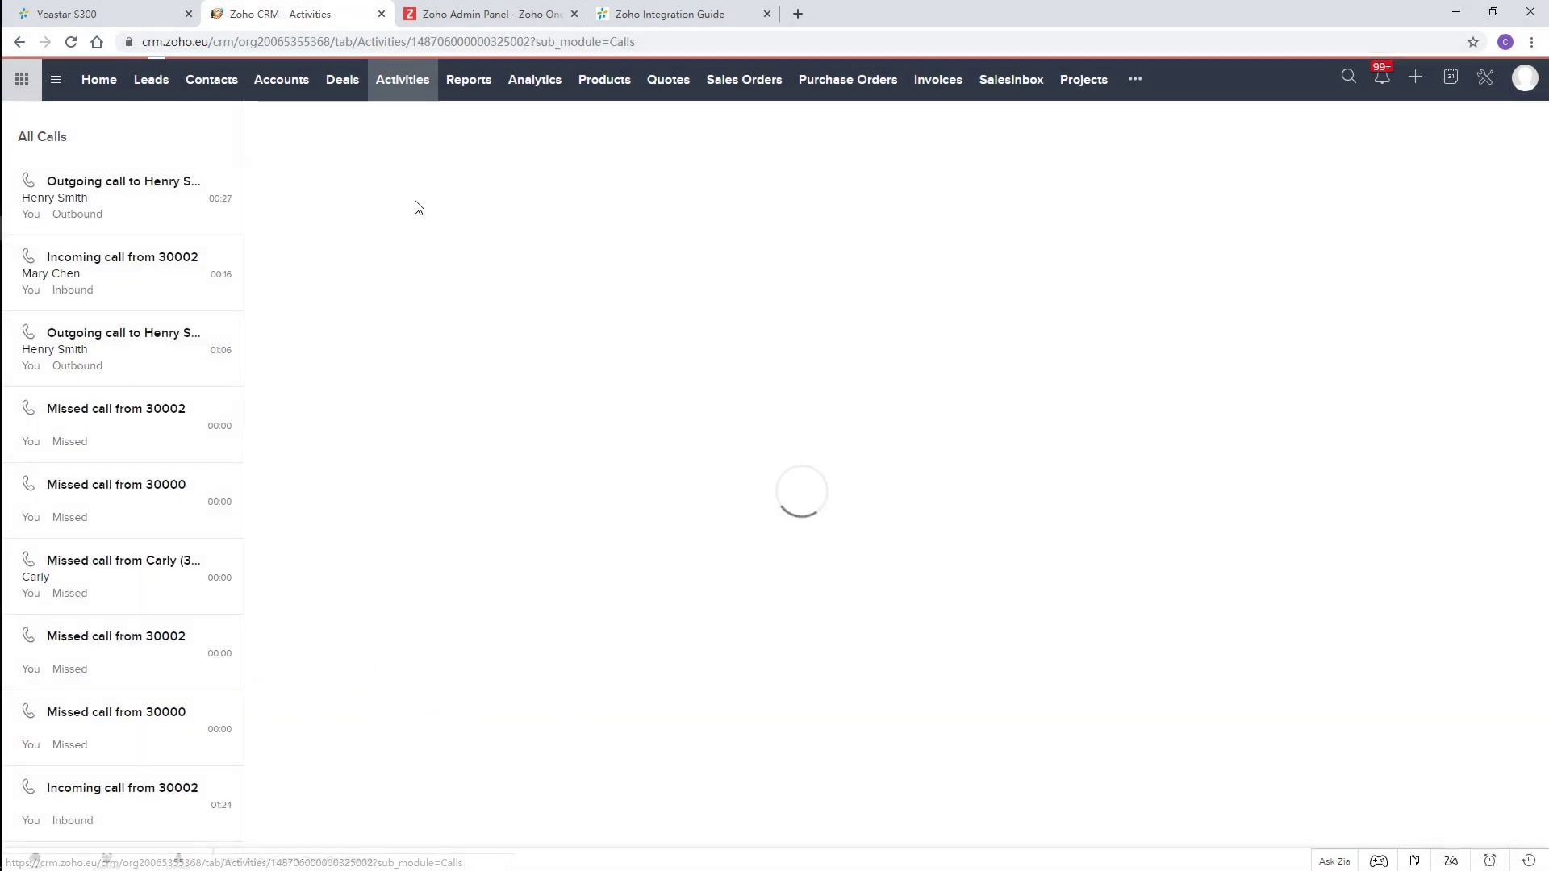